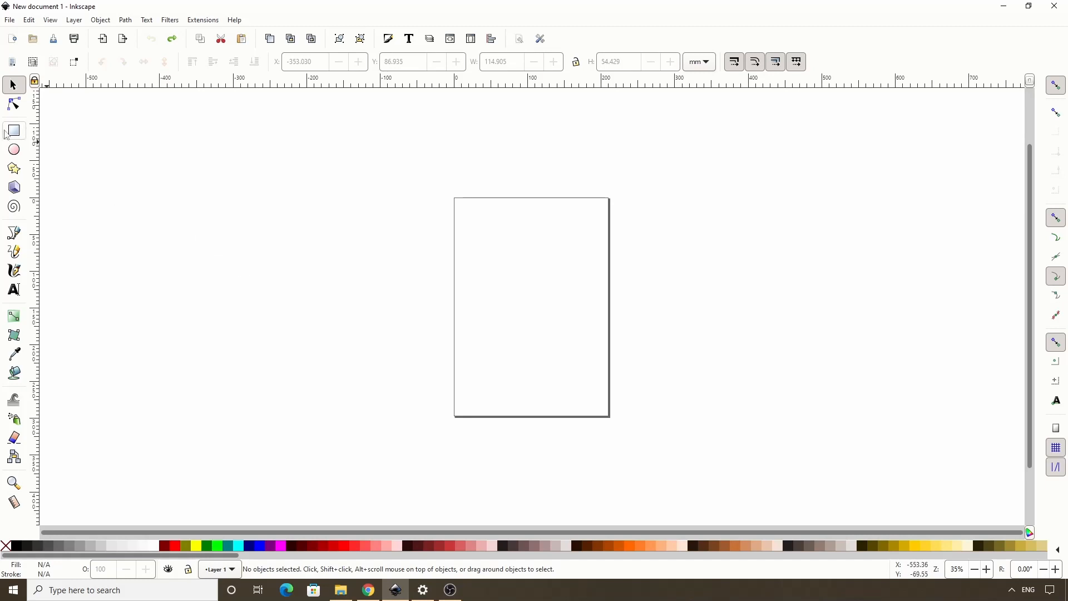
Step: Draw a red circle about 113 mm in radius and a red rectangle about 41 by 77 mm overlapping its upper edge
{"action": "left_click", "coordinate": [14, 150]}
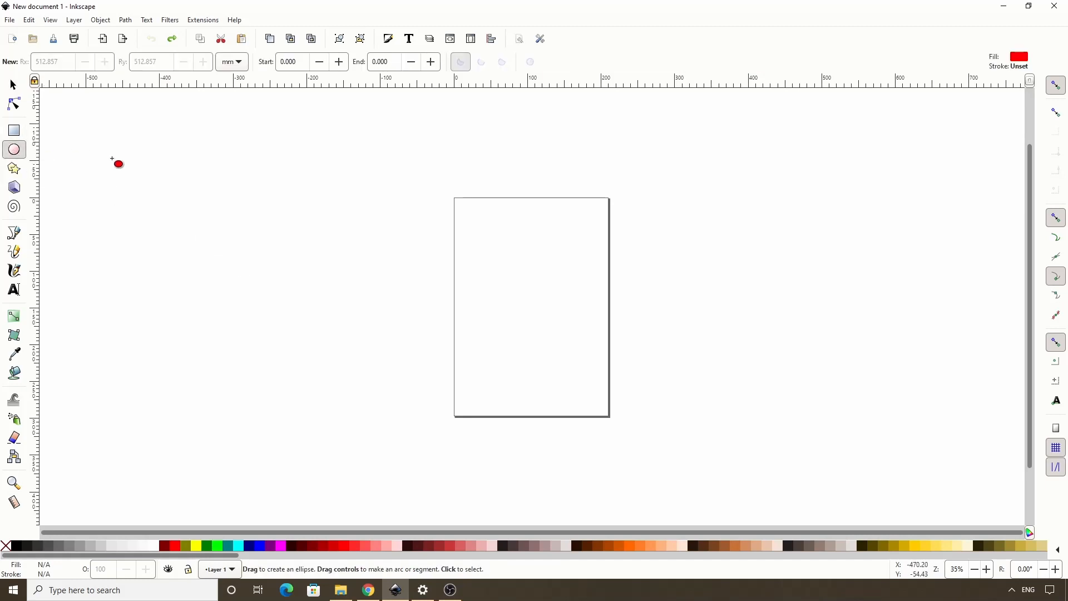
{"action": "left_click_drag", "start_coordinate": [354, 271], "coordinate": [521, 440]}
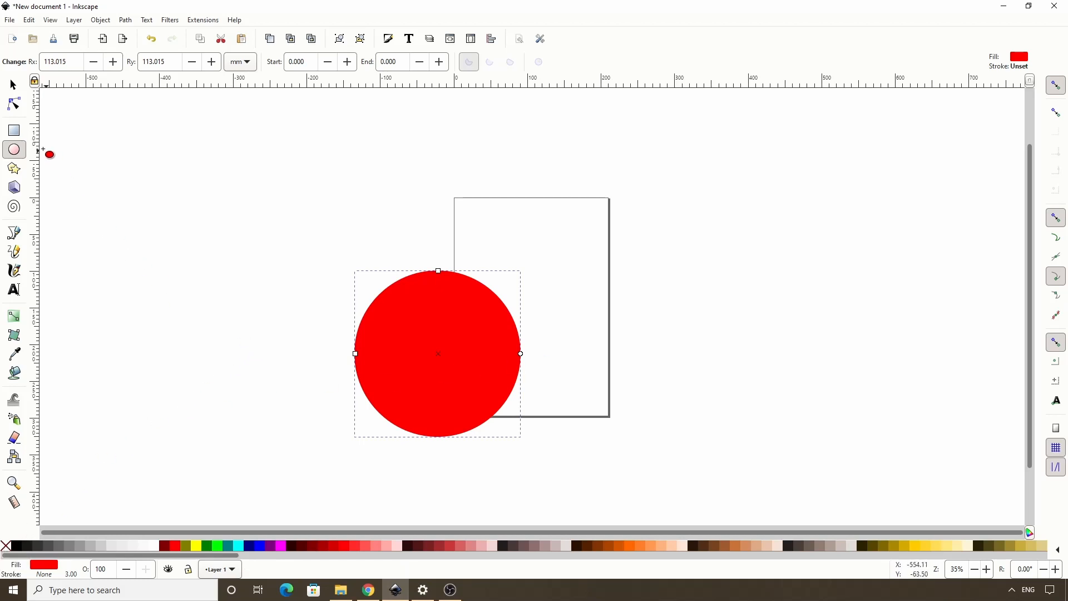
{"action": "left_click", "coordinate": [14, 130]}
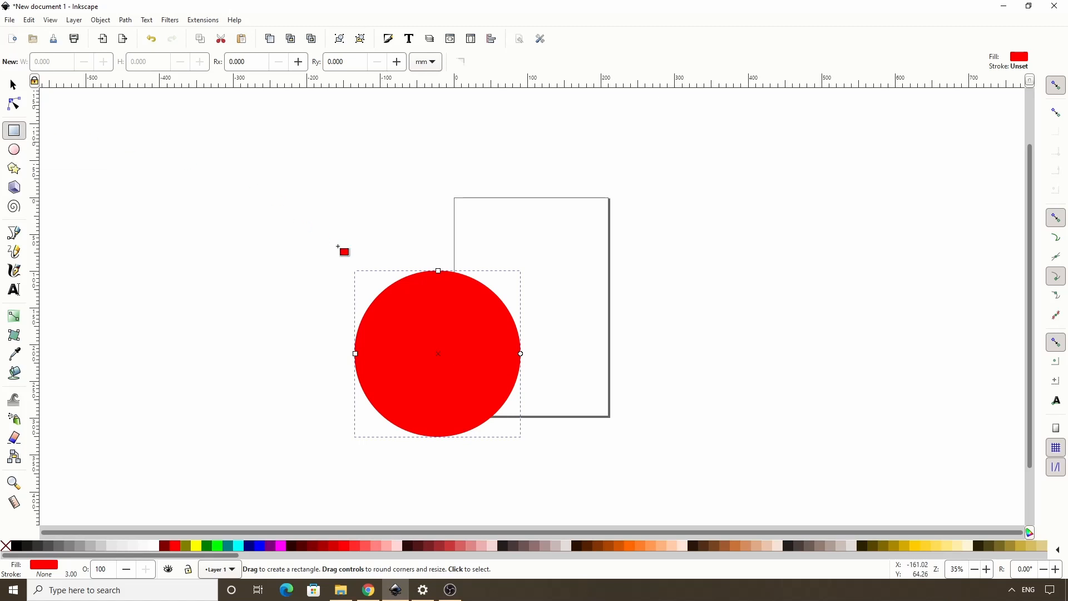
{"action": "left_click_drag", "start_coordinate": [419, 243], "coordinate": [449, 302]}
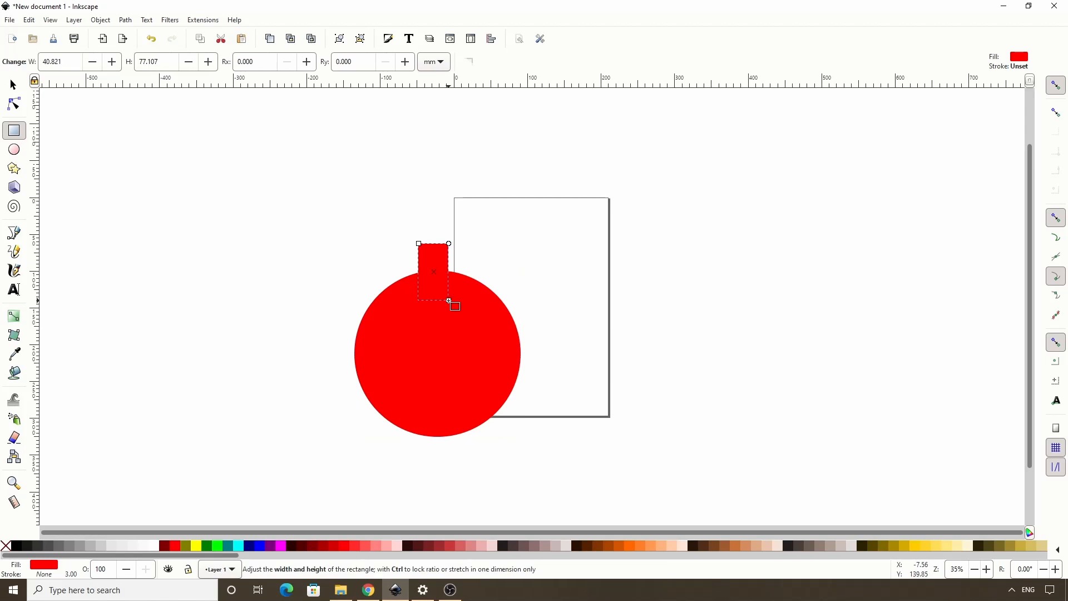
Step: Convert the rectangle to a path and shift its two left corner nodes so that the left side slants outward toward the base
{"action": "left_click", "coordinate": [125, 20]}
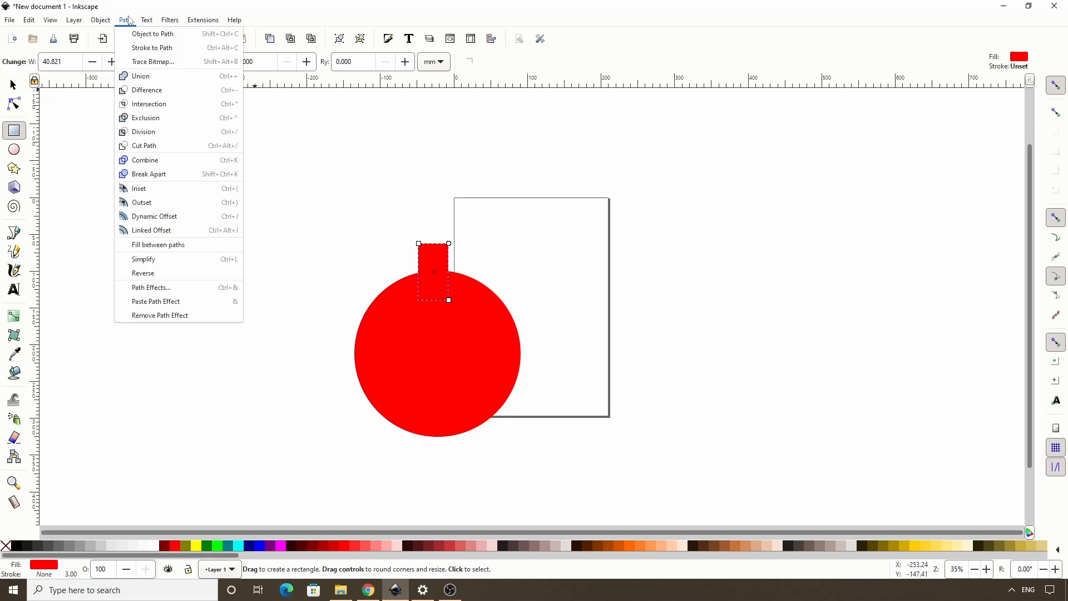
{"action": "left_click", "coordinate": [136, 34]}
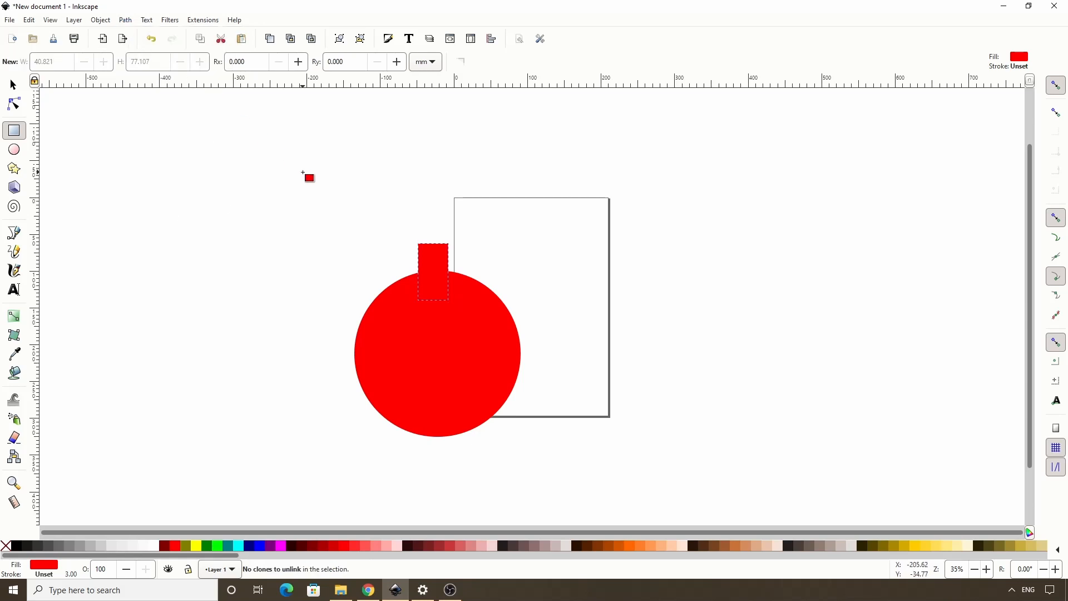
{"action": "left_click", "coordinate": [14, 104]}
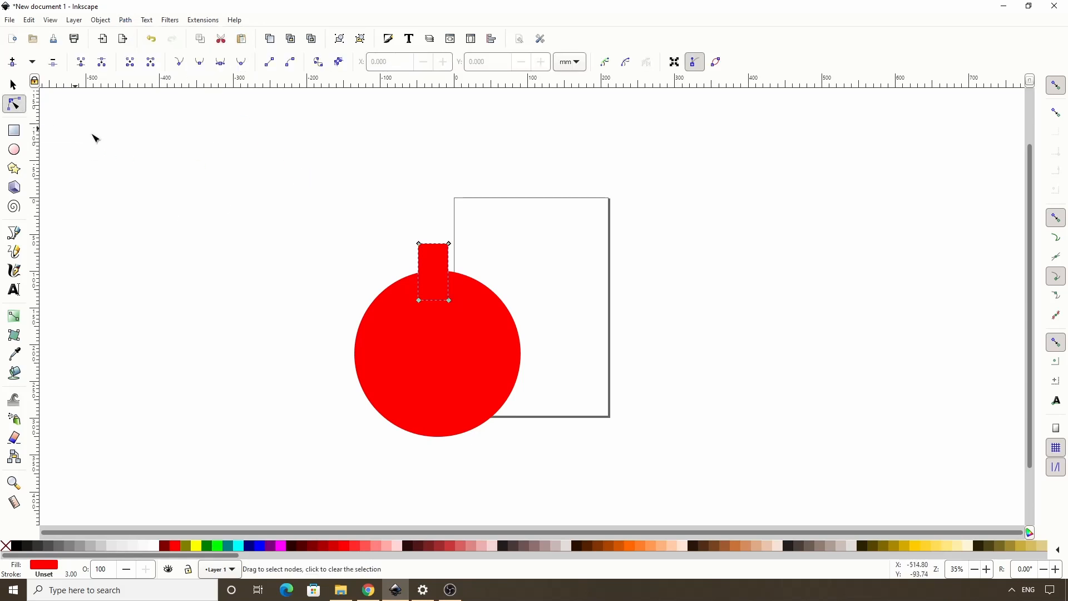
{"action": "left_click_drag", "start_coordinate": [419, 300], "coordinate": [406, 301]}
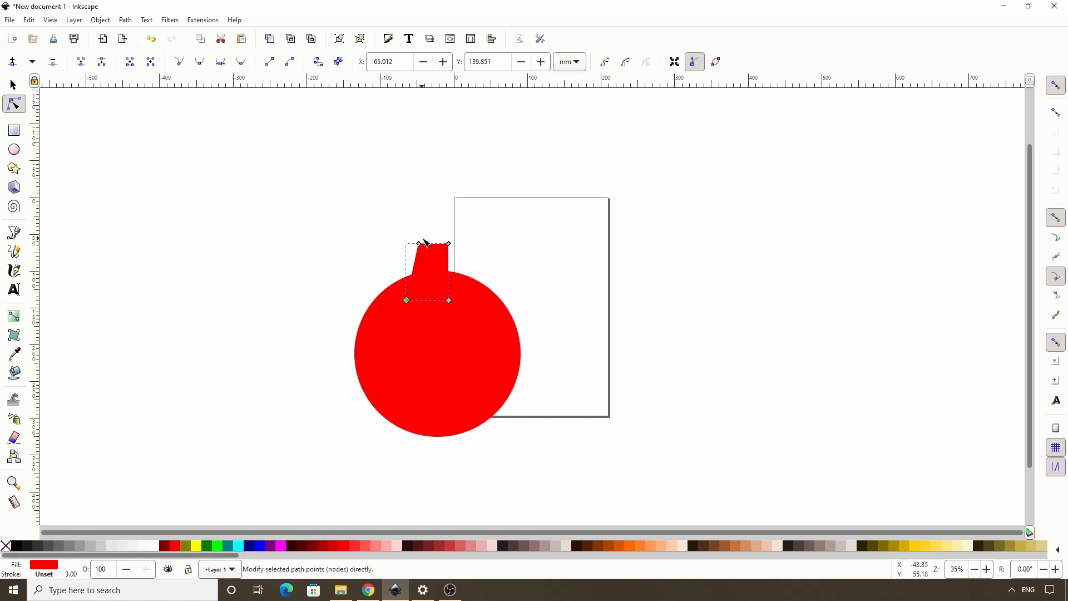
{"action": "left_click_drag", "start_coordinate": [419, 245], "coordinate": [425, 245]}
Step: Flip a duplicate of the tapered path horizontally and turn snapping off
{"action": "key", "text": "s"}
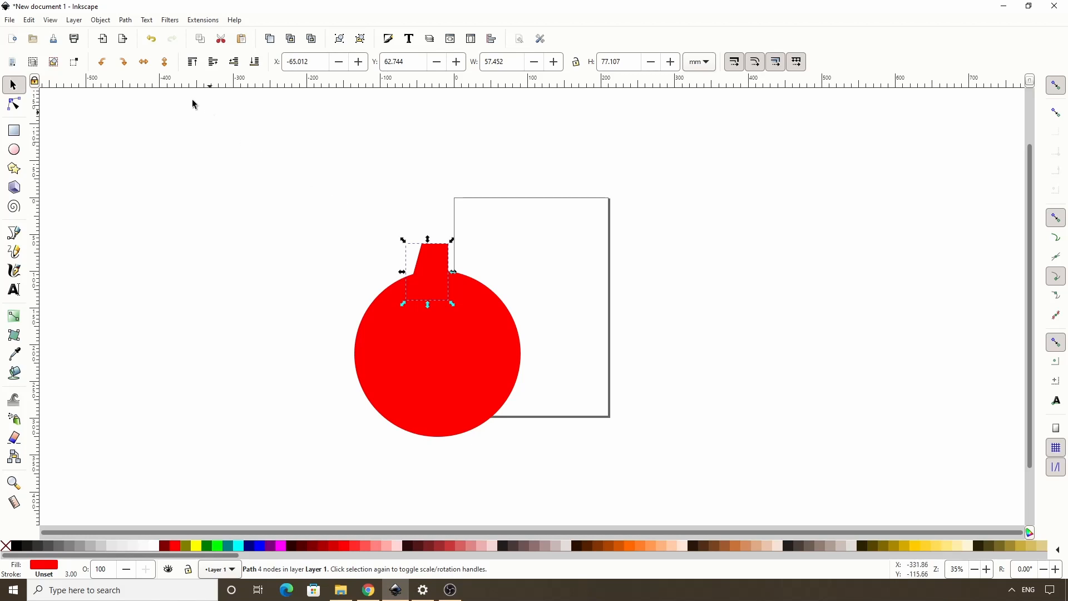
{"action": "left_click", "coordinate": [143, 62]}
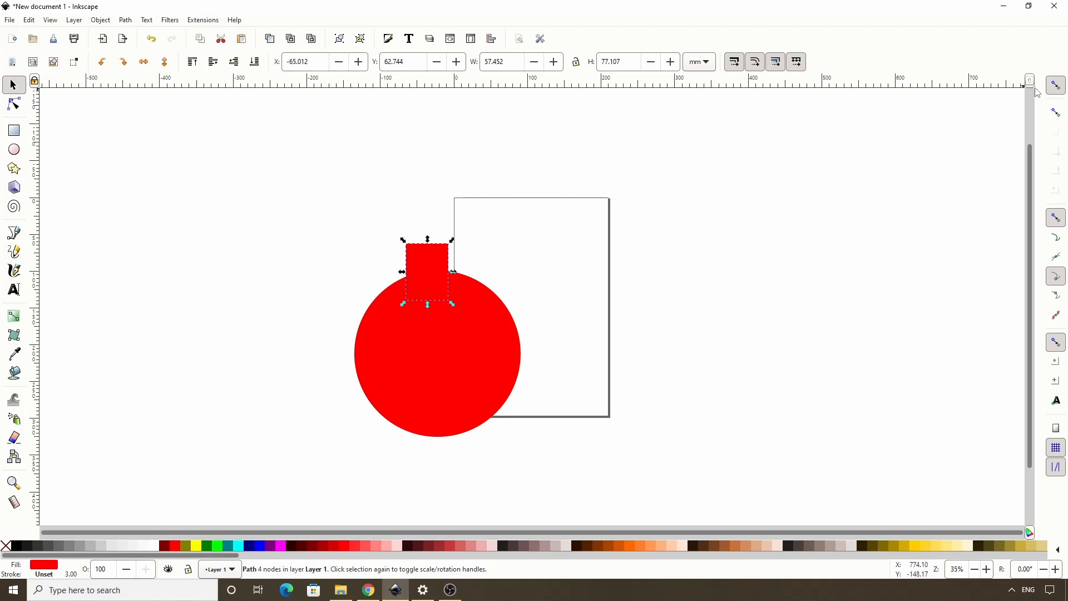
{"action": "left_click", "coordinate": [1056, 85]}
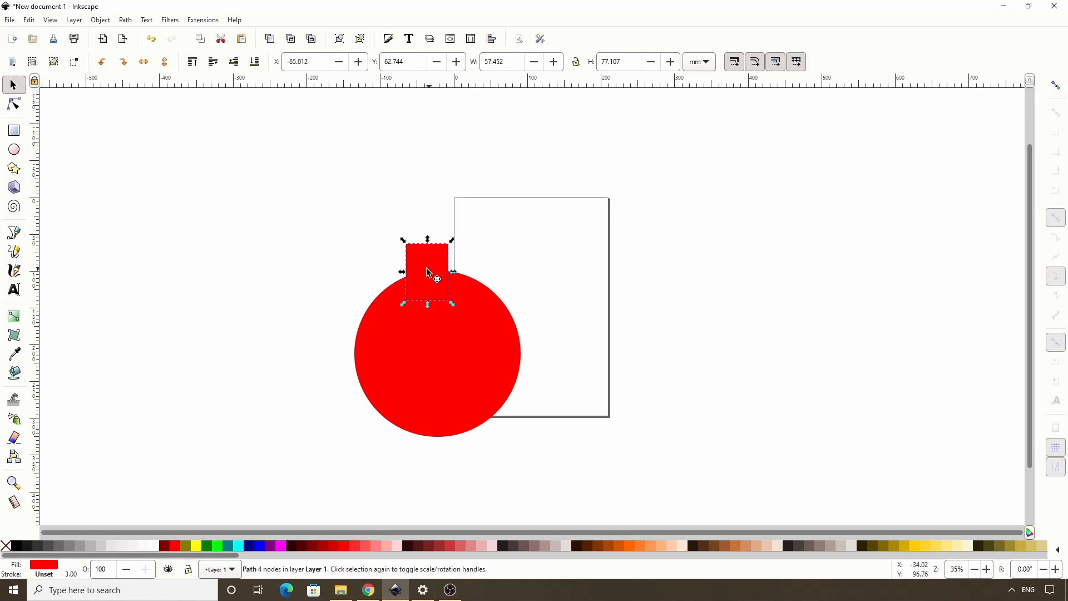
Step: Offset the flipped copy to form a symmetric tooth about 88 mm wide and union the two halves
{"action": "left_click_drag", "start_coordinate": [421, 269], "coordinate": [489, 320]}
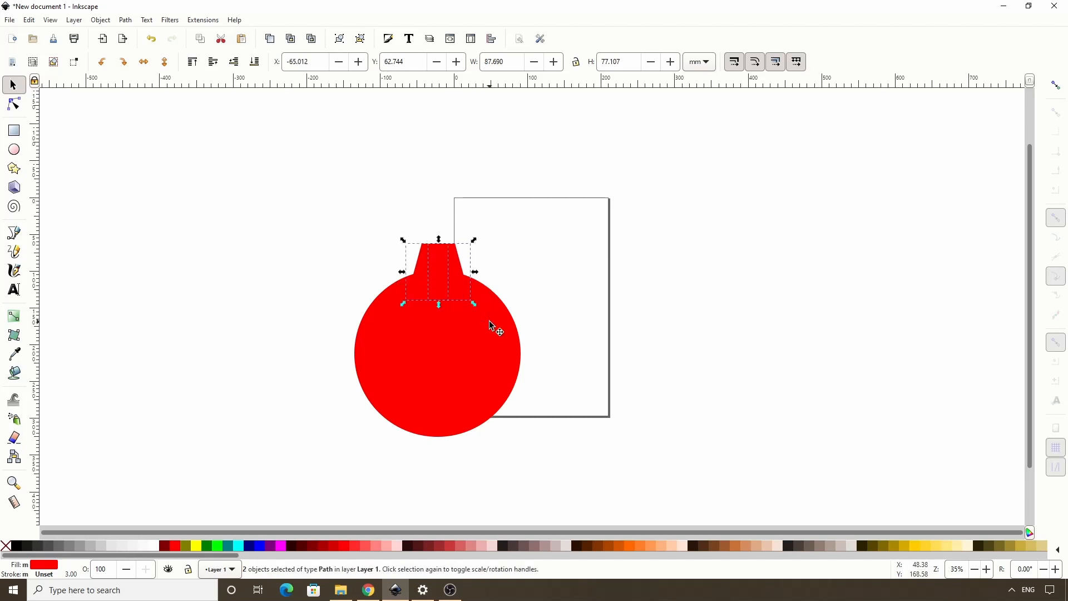
{"action": "left_click", "coordinate": [134, 24]}
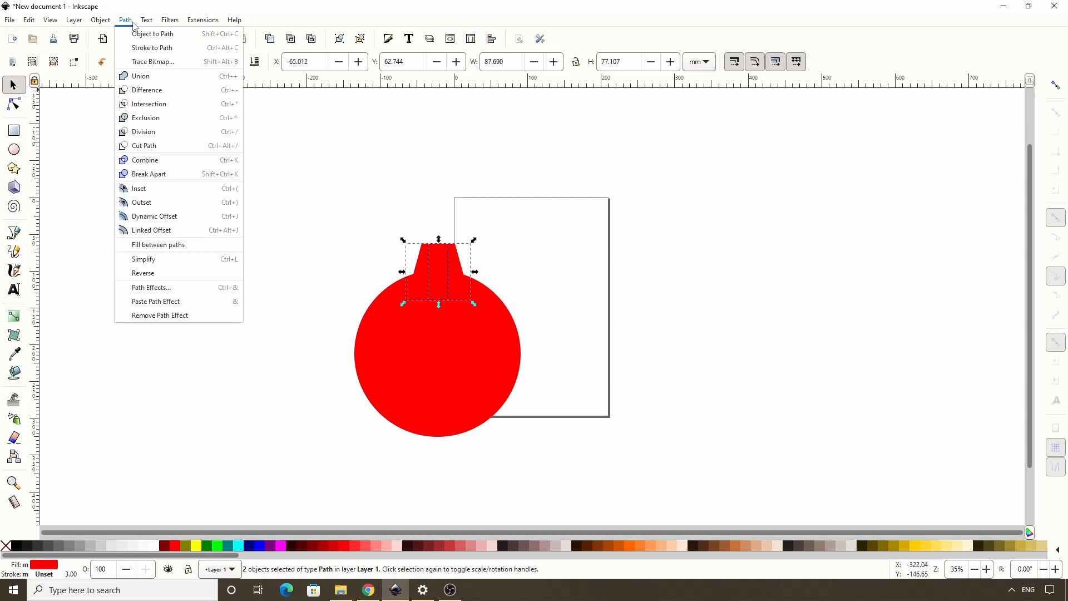
{"action": "left_click", "coordinate": [154, 77]}
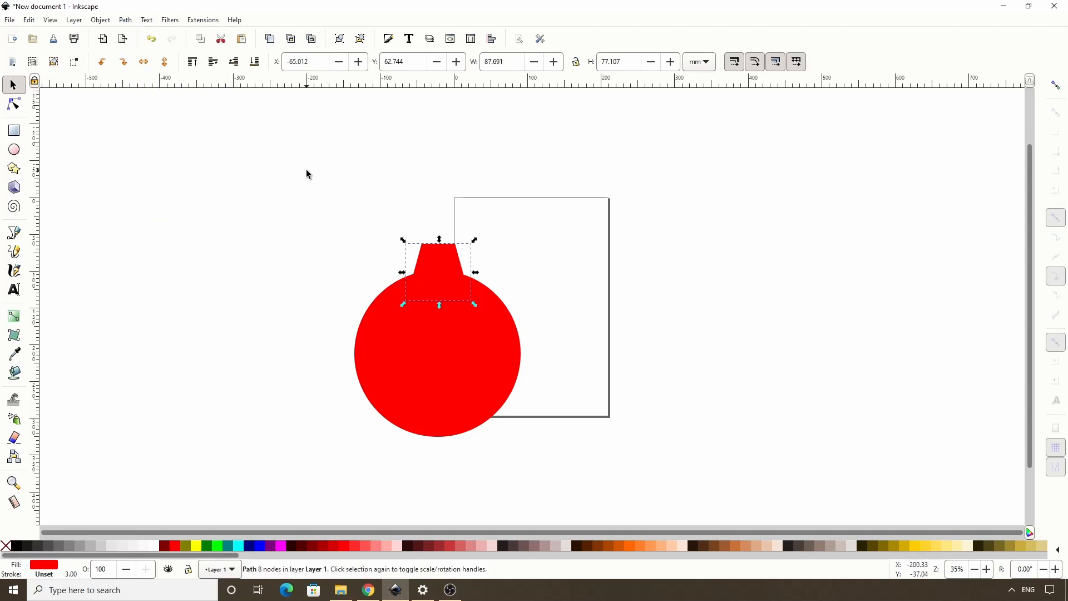
Step: Center the tooth and the circle on a common vertical axis, relative to the last selected object
{"action": "left_click_drag", "start_coordinate": [343, 203], "coordinate": [556, 455]}
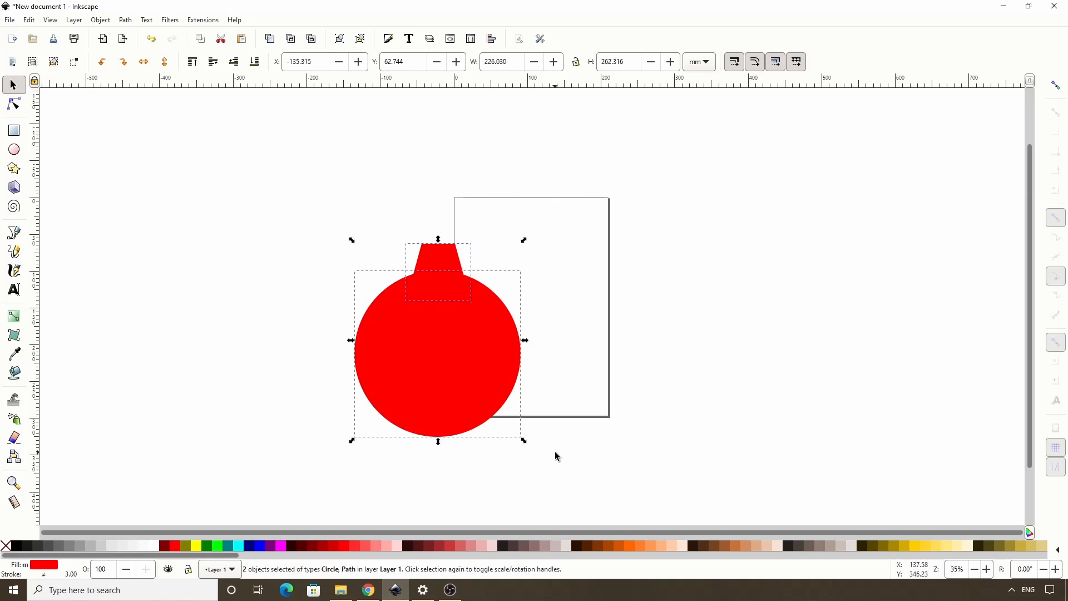
{"action": "left_click", "coordinate": [492, 39]}
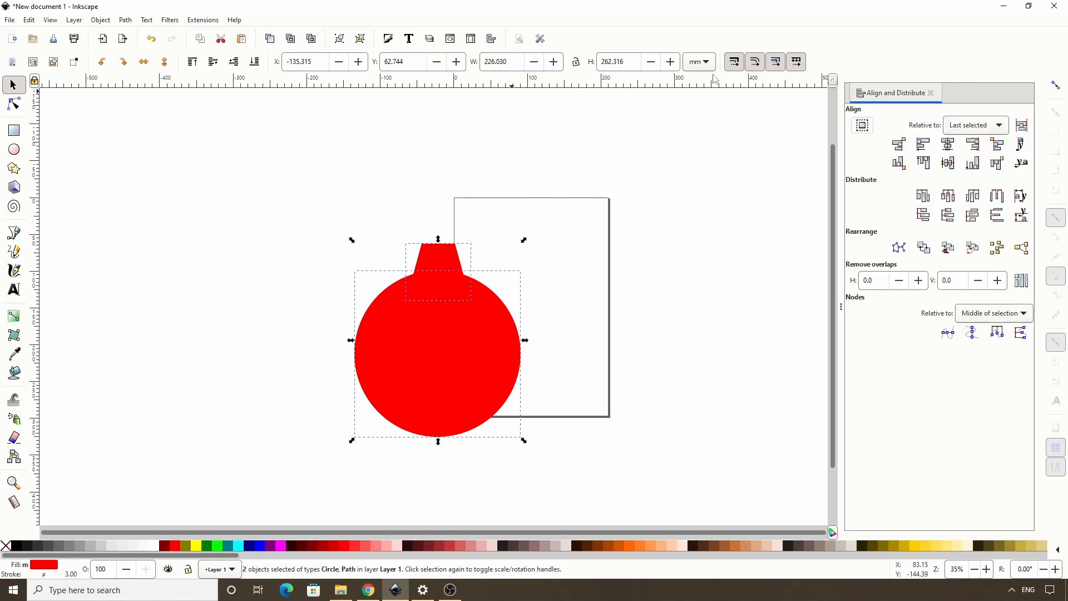
{"action": "left_click", "coordinate": [949, 146]}
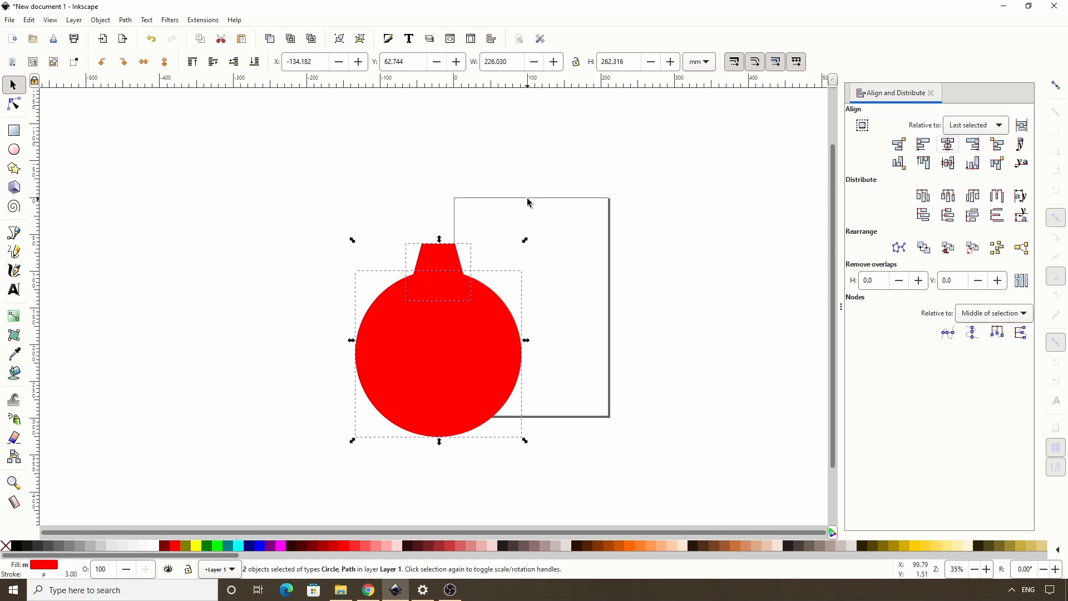
Step: Turn snapping back on, including rotation centers, and move the tooth's rotation center to the center of the circle
{"action": "left_click", "coordinate": [1057, 87]}
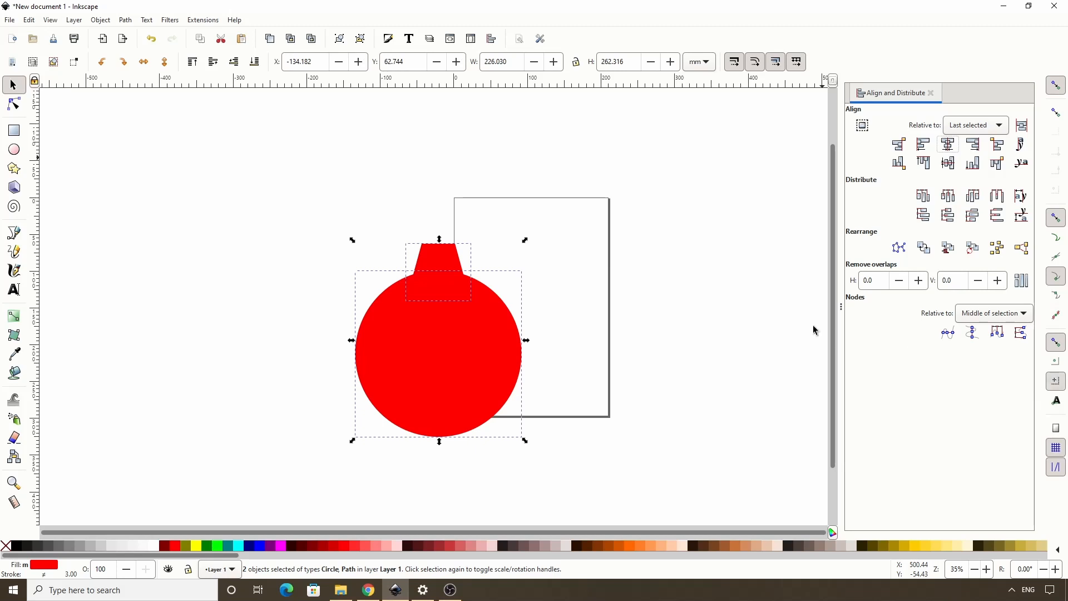
{"action": "left_click", "coordinate": [578, 255]}
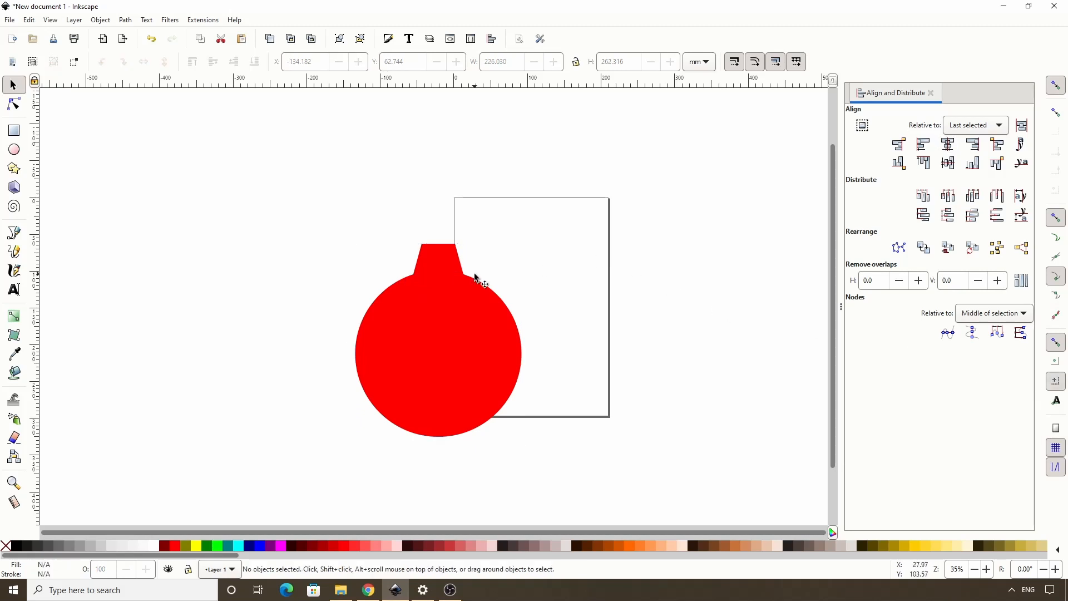
{"action": "left_click", "coordinate": [442, 267]}
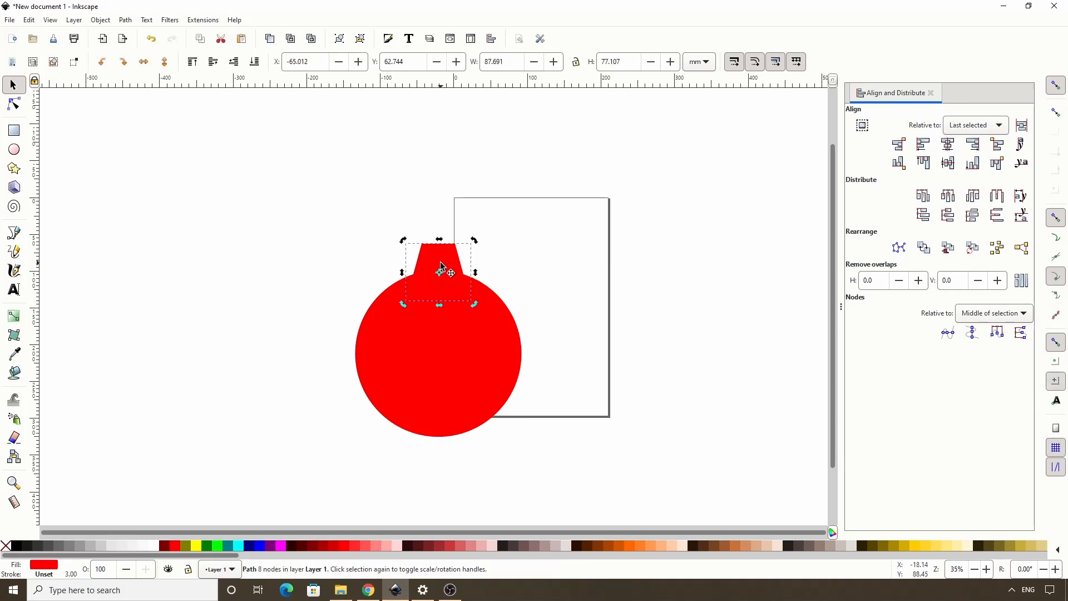
{"action": "left_click", "coordinate": [442, 267]}
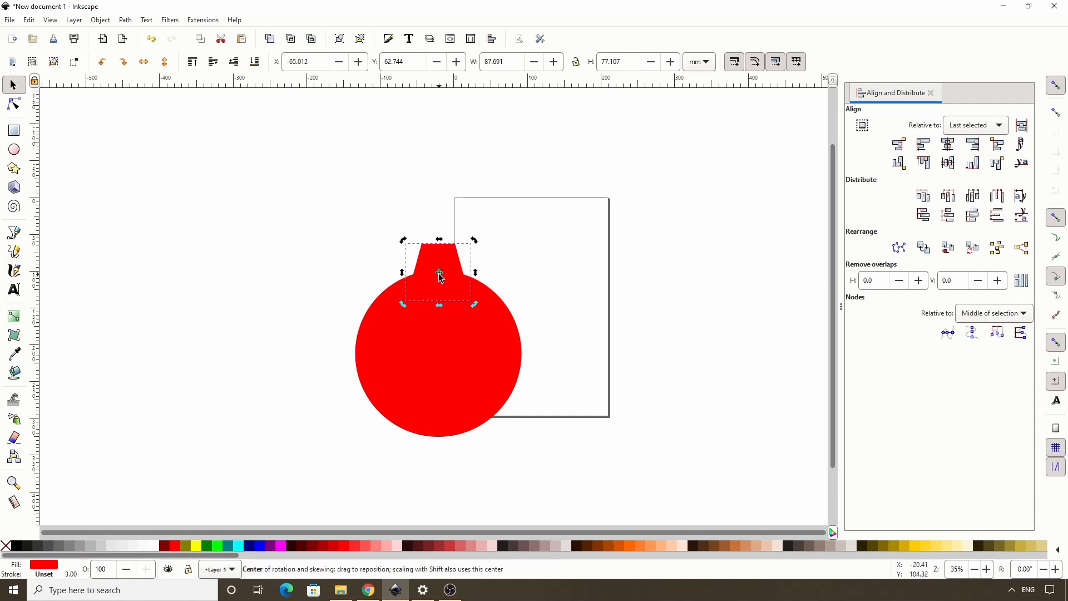
{"action": "left_click_drag", "start_coordinate": [440, 272], "coordinate": [443, 356]}
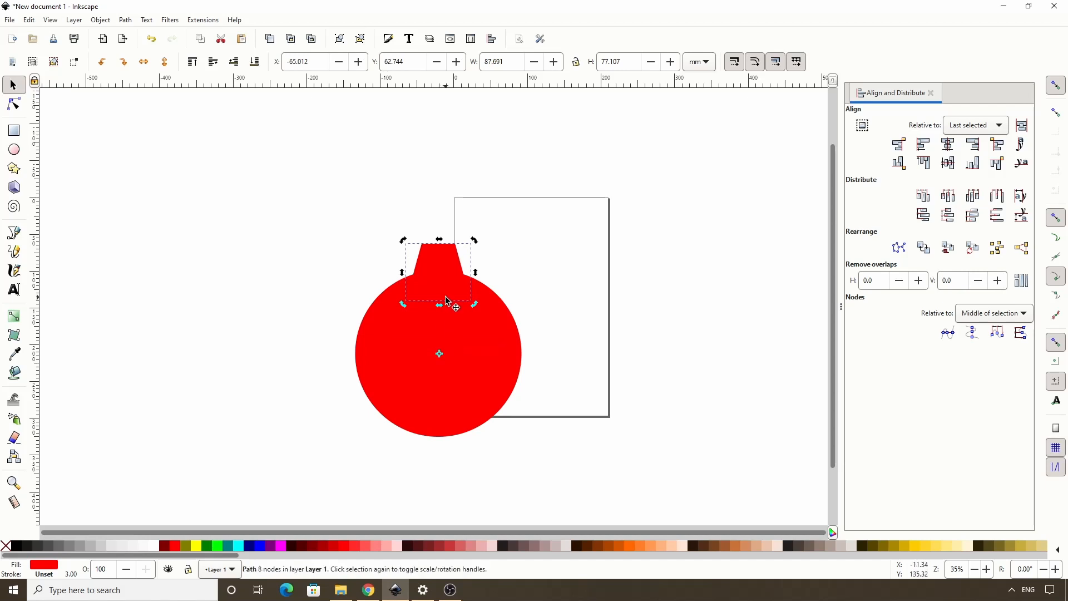
Step: Duplicate and rotate the tooth about the circle's center to form eight evenly spaced teeth
{"action": "key", "text": "ctrl"}
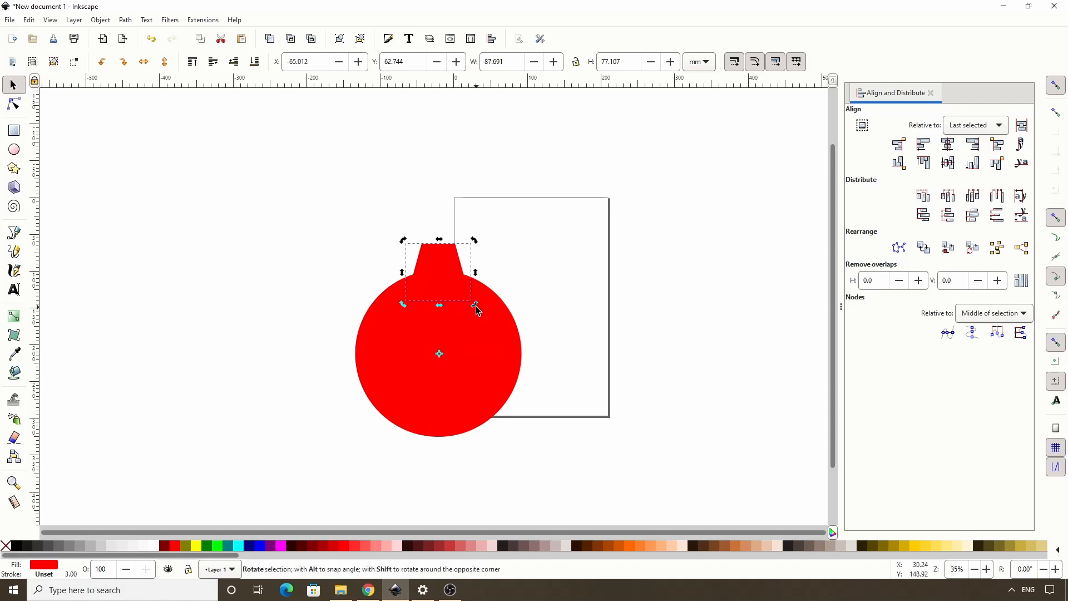
{"action": "left_click_drag", "start_coordinate": [477, 311], "coordinate": [321, 334]}
{"action": "key", "text": "ctrl+d"}
{"action": "key", "text": "ctrl+d"}
{"action": "key", "text": "ctrl+d"}
{"action": "key", "text": "ctrl+d"}
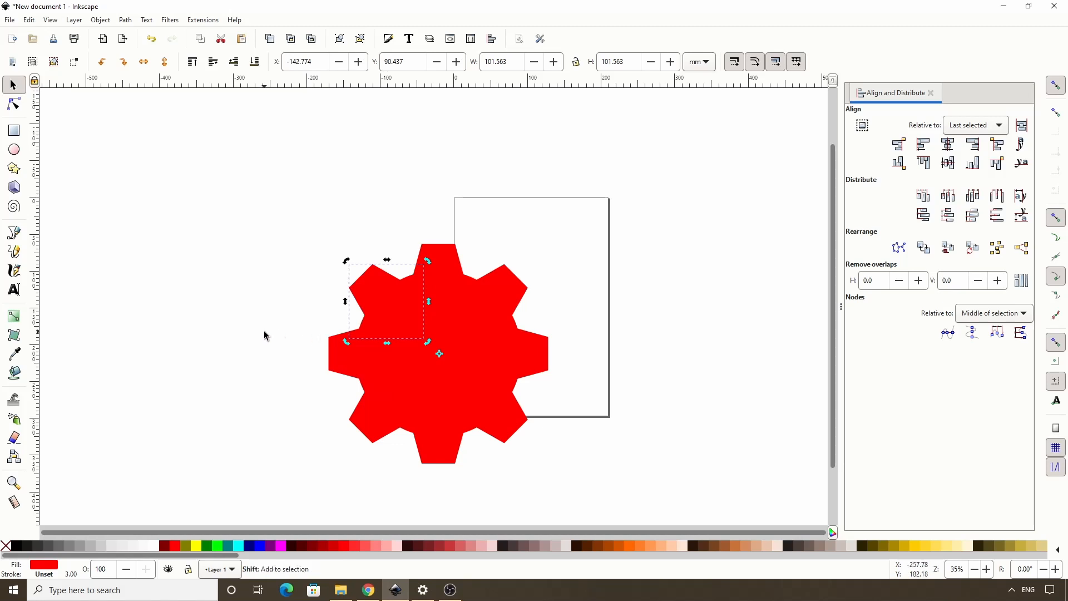
Step: Delete the seven rotated tooth copies, keeping only the original tooth at the top of the circle
{"action": "left_click", "coordinate": [340, 356], "text": "shift"}
{"action": "left_click", "coordinate": [377, 429], "text": "shift"}
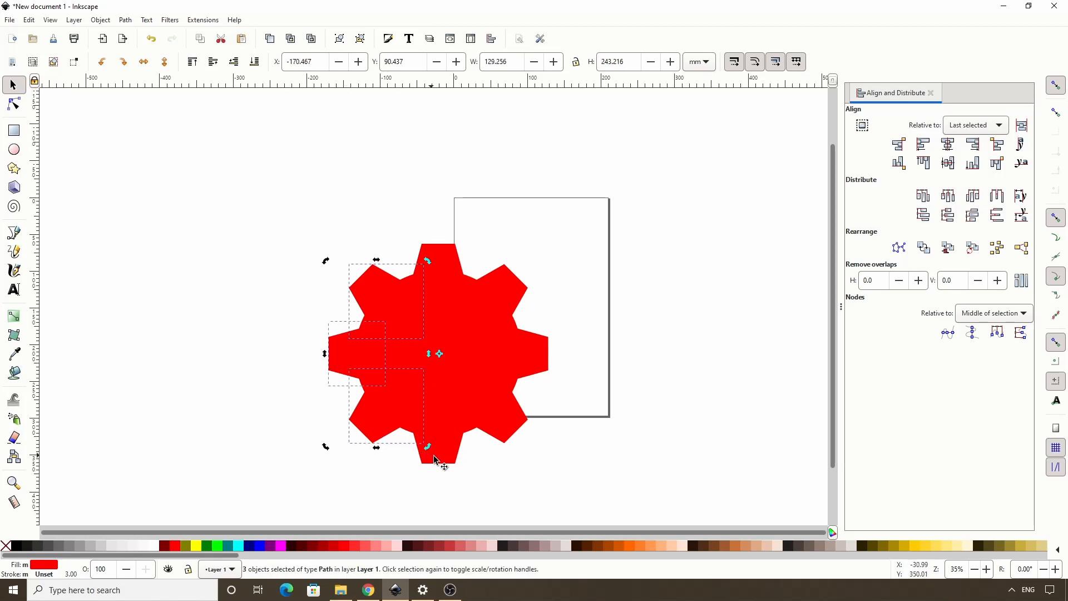
{"action": "left_click", "coordinate": [469, 441], "text": "shift"}
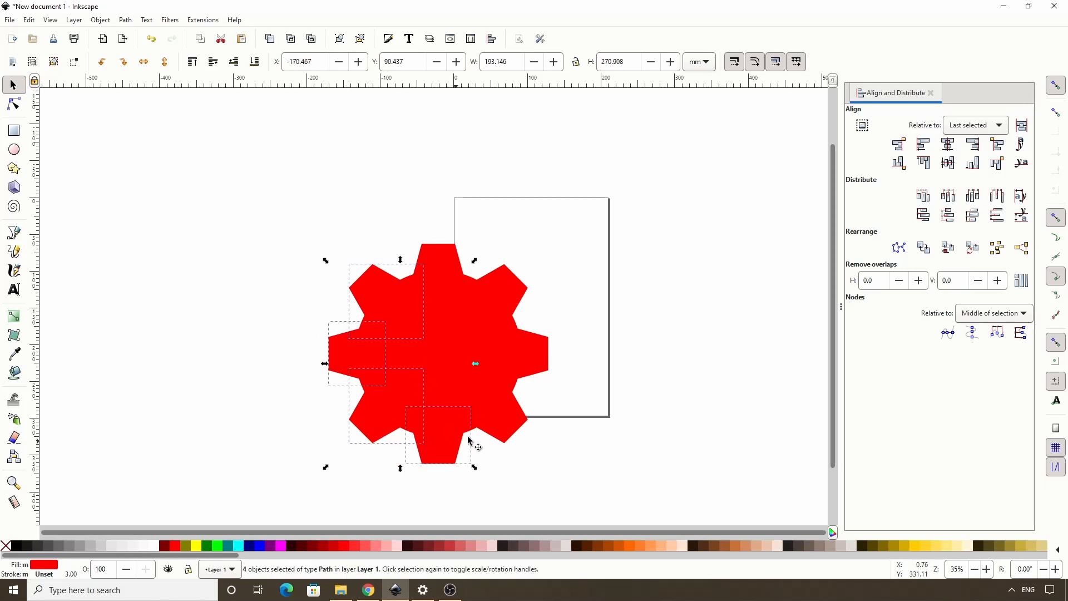
{"action": "left_click", "coordinate": [523, 422], "text": "shift"}
{"action": "left_click", "coordinate": [537, 337], "text": "shift"}
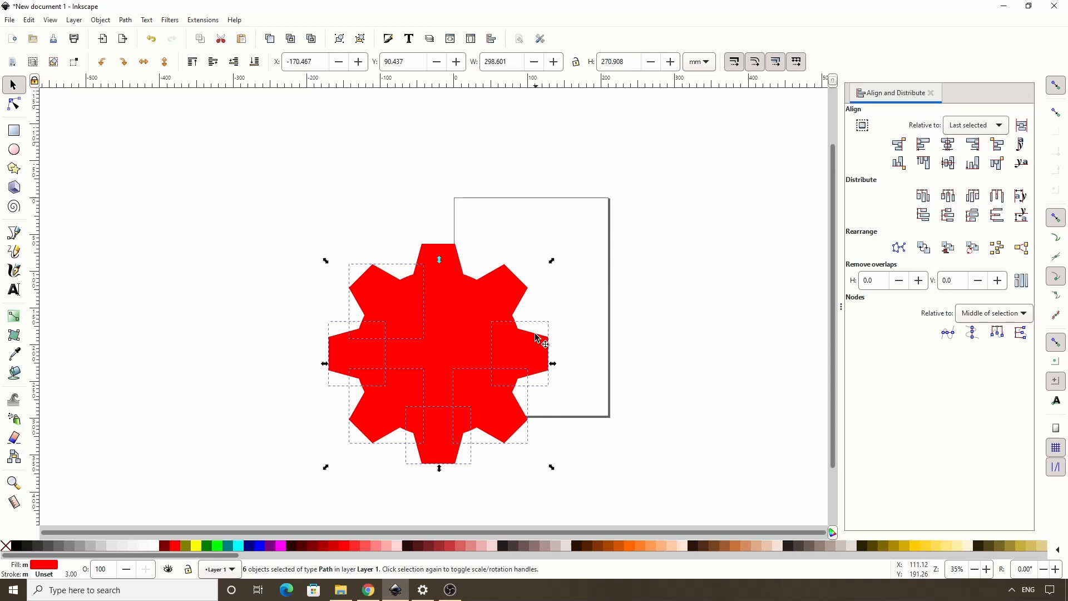
{"action": "left_click", "coordinate": [510, 280], "text": "shift"}
{"action": "key", "text": "Delete"}
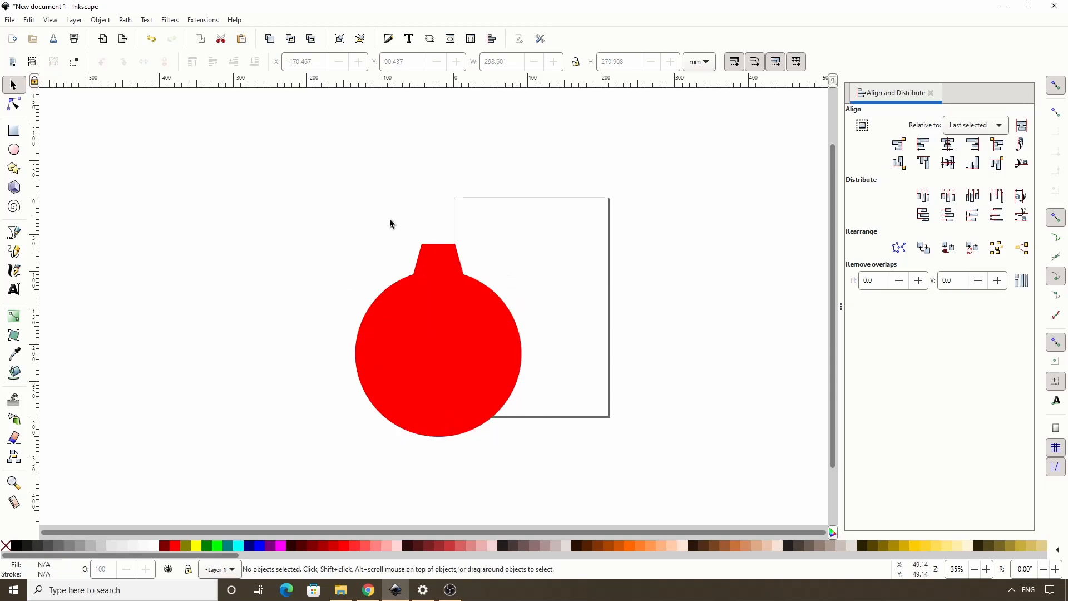
Step: Open the Polar Coordinates options for arranging objects
{"action": "left_click", "coordinate": [105, 21]}
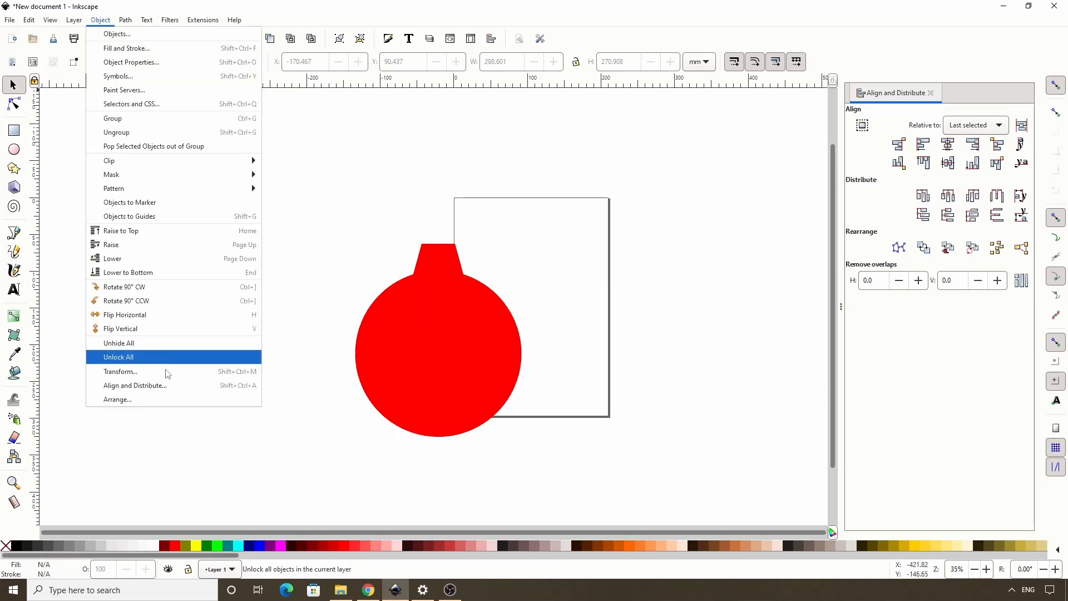
{"action": "left_click", "coordinate": [178, 398]}
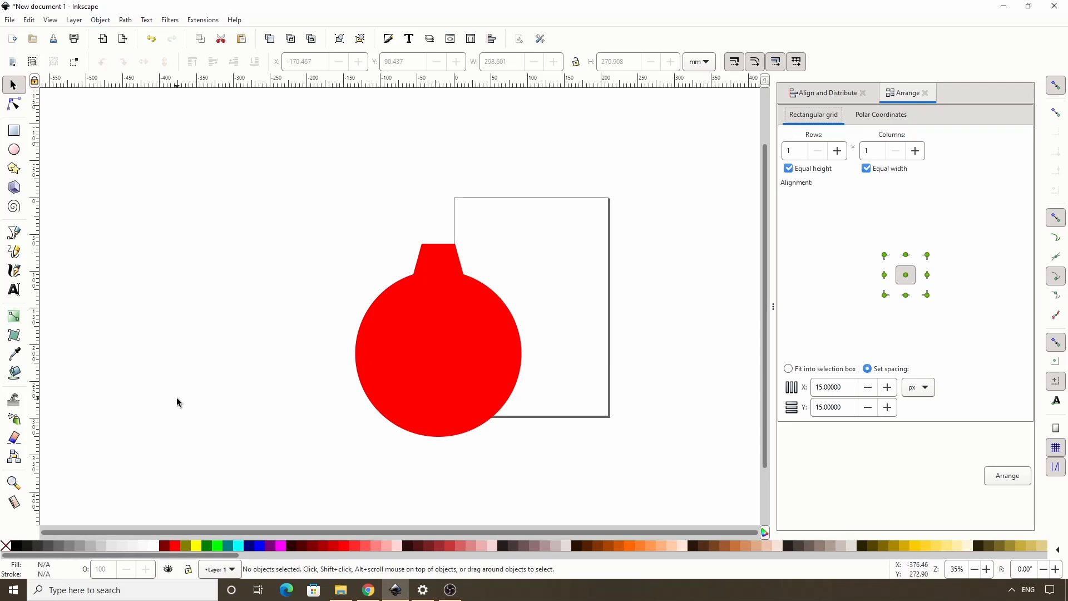
{"action": "left_click", "coordinate": [866, 123]}
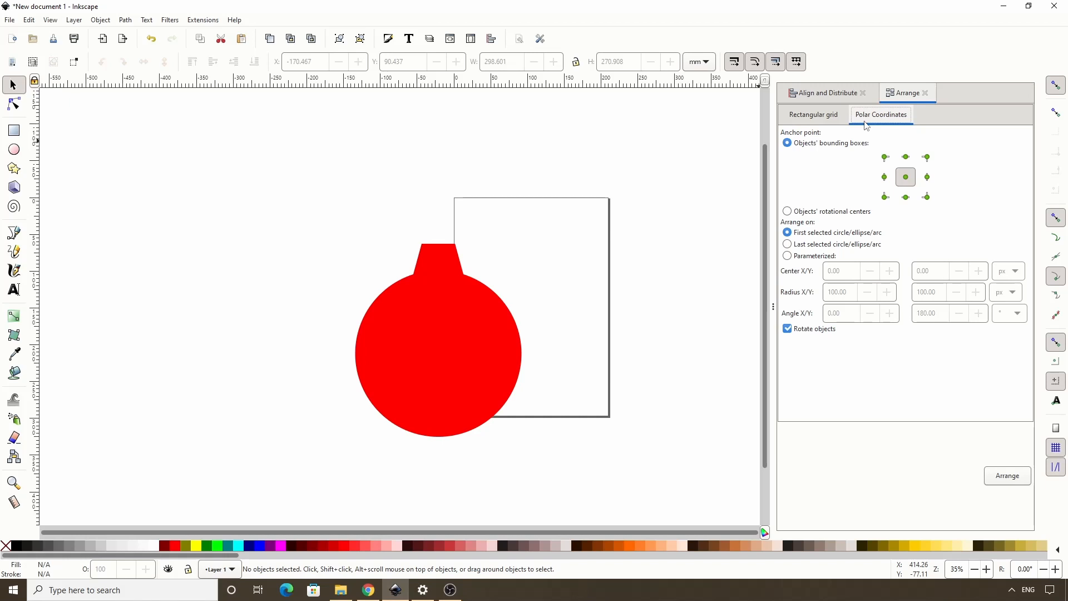
Step: Duplicate the tooth into eight stacked copies and arrange them on the circle, anchored by bounding-box center with object rotation on
{"action": "left_click", "coordinate": [445, 263]}
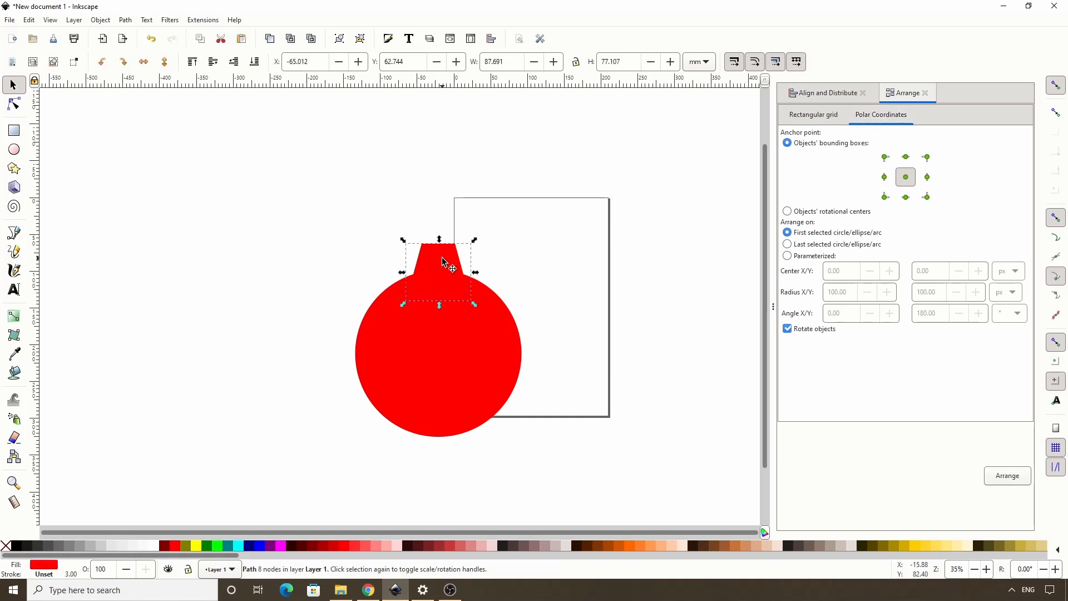
{"action": "left_click_drag", "start_coordinate": [400, 217], "coordinate": [489, 341]}
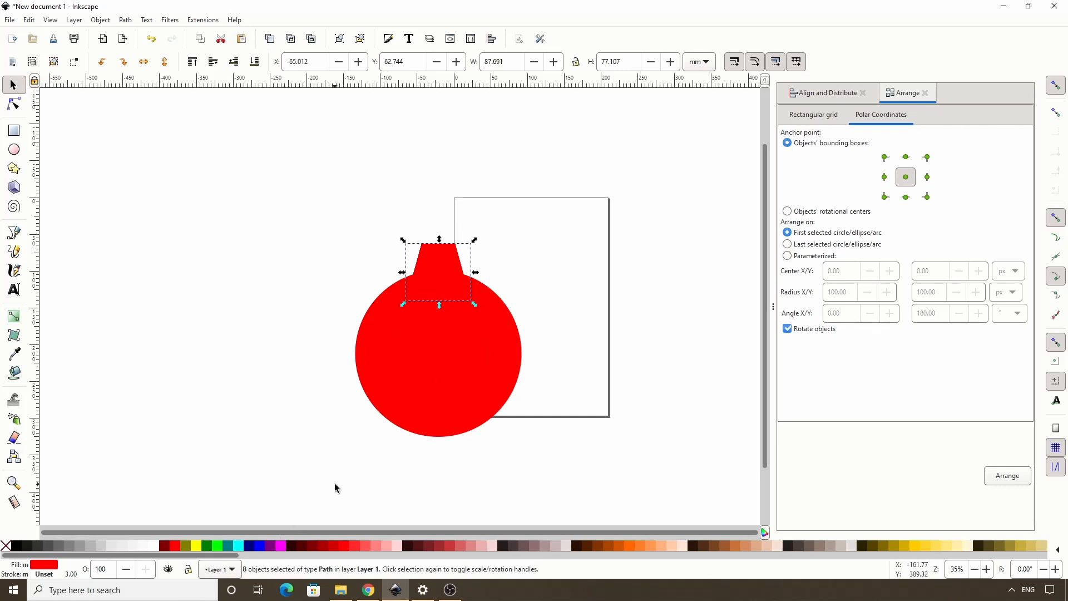
{"action": "left_click", "coordinate": [421, 389], "text": "shift"}
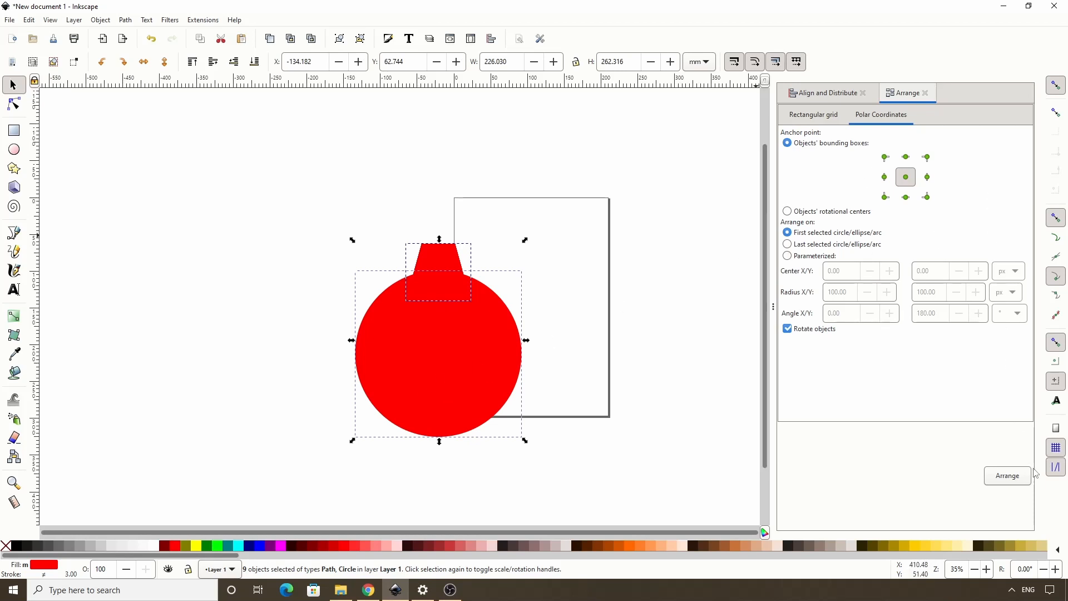
{"action": "left_click", "coordinate": [1019, 479]}
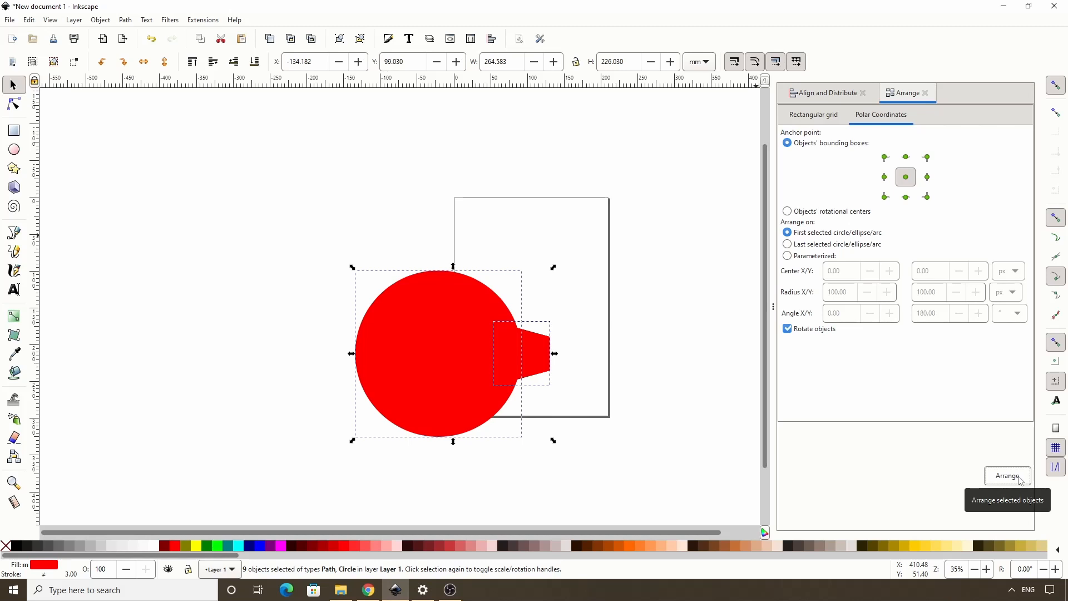
Step: Try to arrange the circle and stacked teeth with parameterized polar coordinates, and undo the arrangement
{"action": "left_click", "coordinate": [1019, 478]}
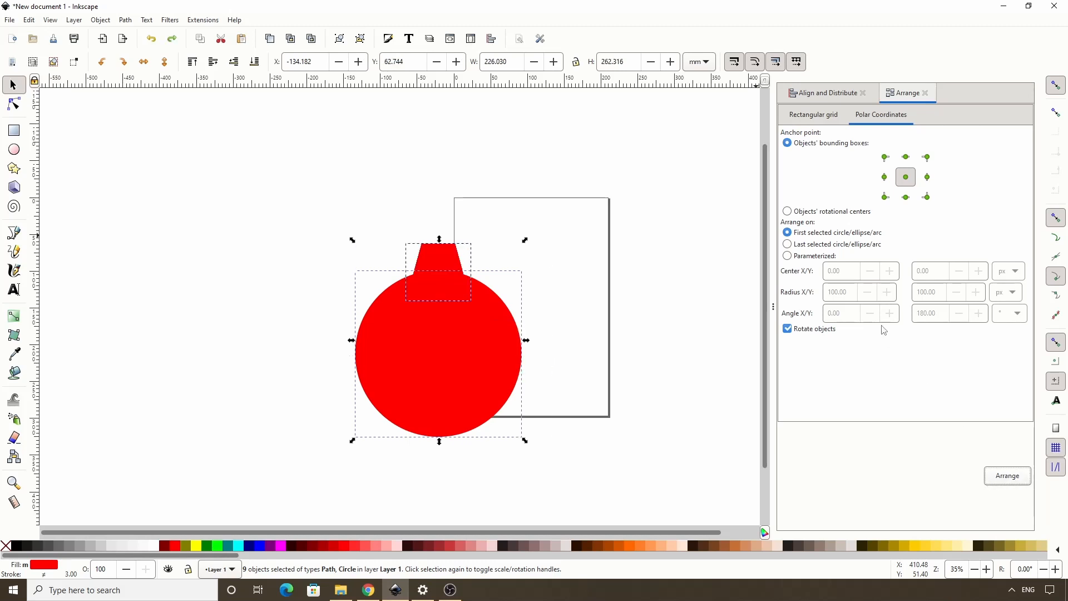
{"action": "left_click", "coordinate": [810, 257]}
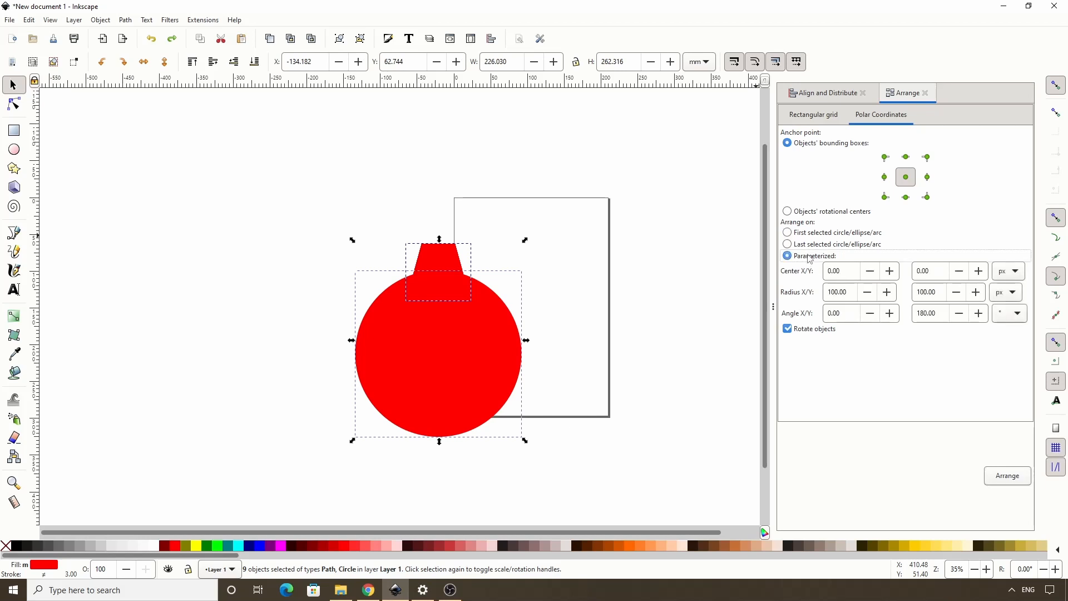
{"action": "left_click", "coordinate": [995, 475]}
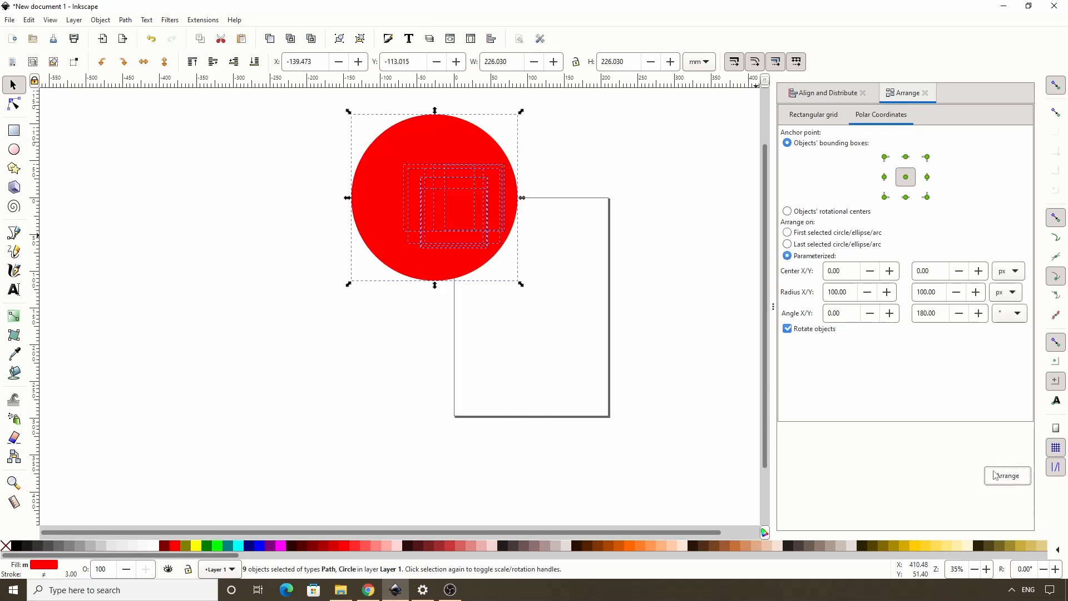
{"action": "key", "text": "ctrl+z"}
Step: Arrange the stacked teeth around the first selected circle and union all the shapes into one gear path
{"action": "left_click", "coordinate": [800, 236]}
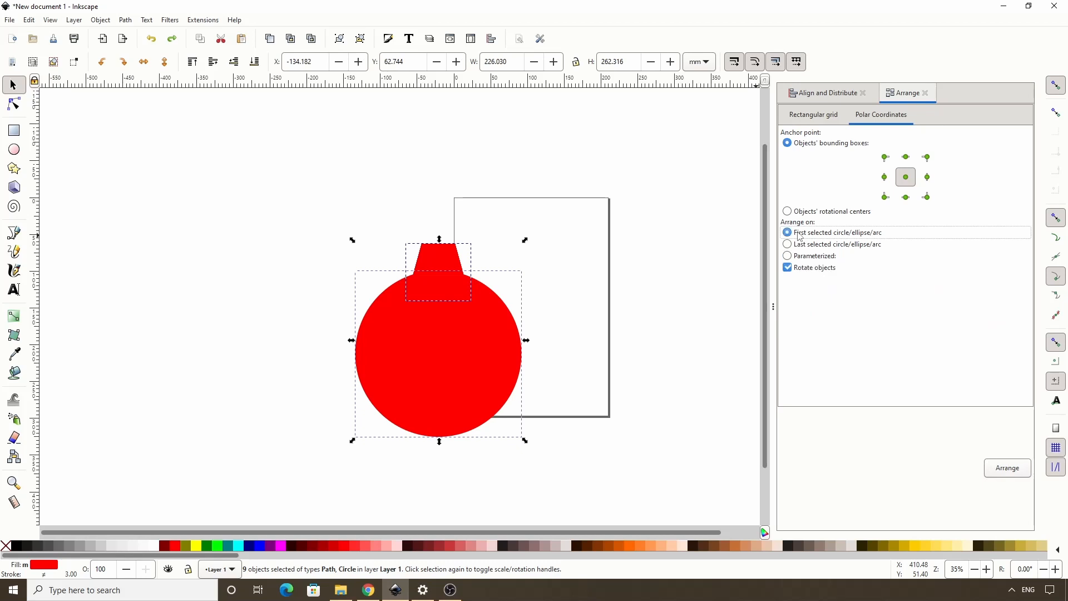
{"action": "left_click", "coordinate": [1005, 473]}
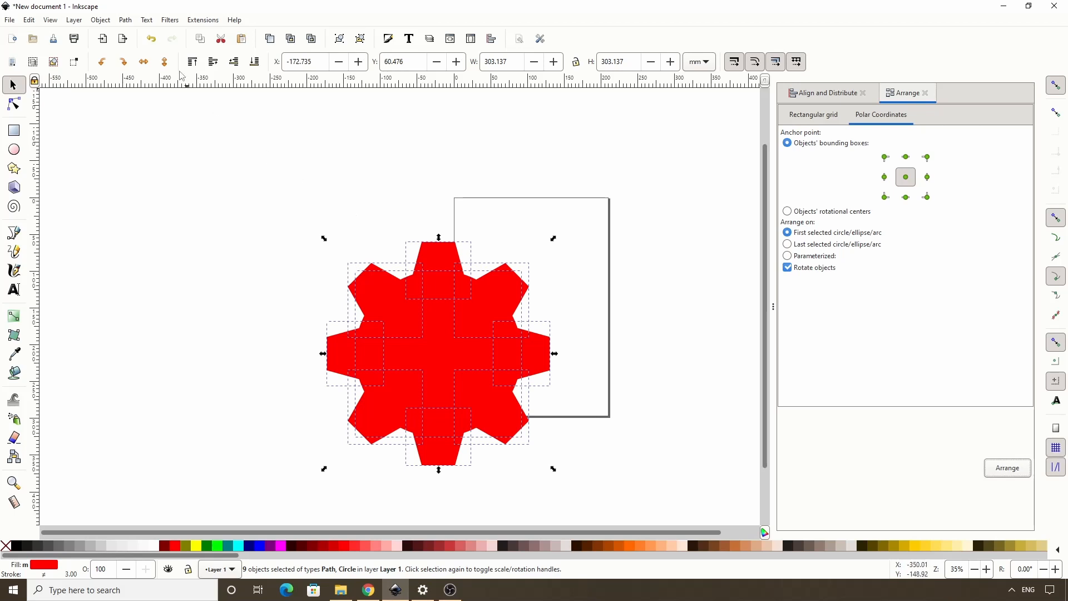
{"action": "left_click", "coordinate": [128, 22]}
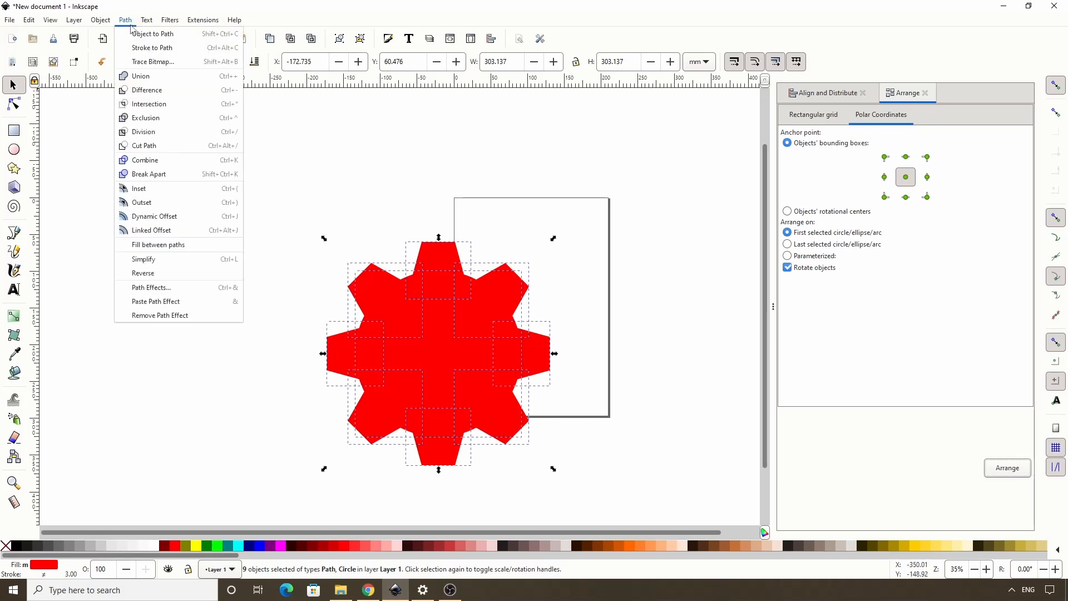
{"action": "left_click", "coordinate": [147, 76]}
Step: Draw a circle of about 77 mm radius beside the gear and fill it with blue
{"action": "left_click", "coordinate": [14, 149]}
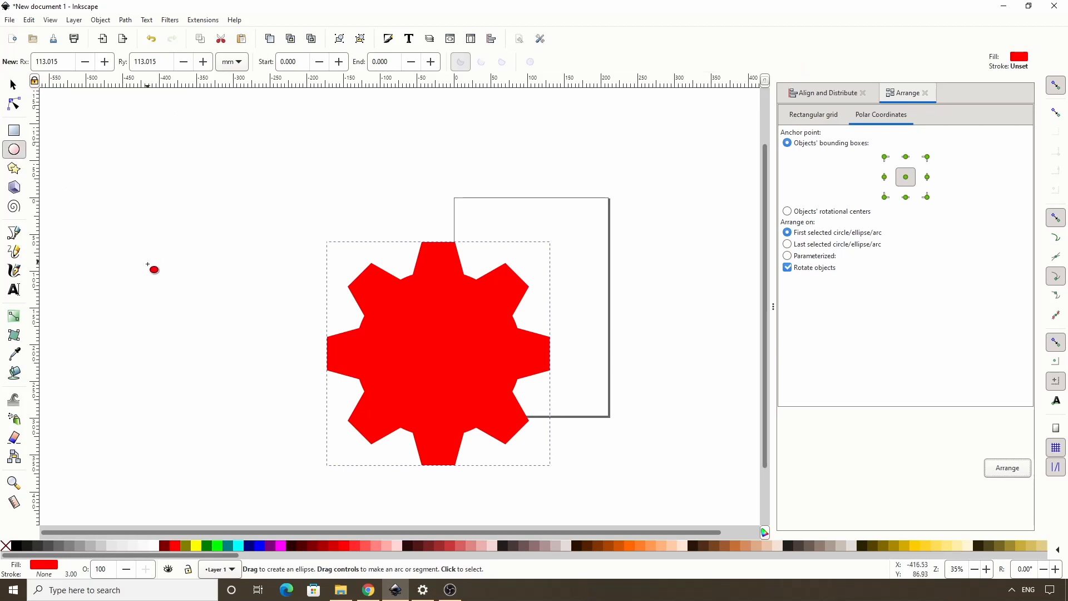
{"action": "left_click_drag", "start_coordinate": [148, 289], "coordinate": [261, 401]}
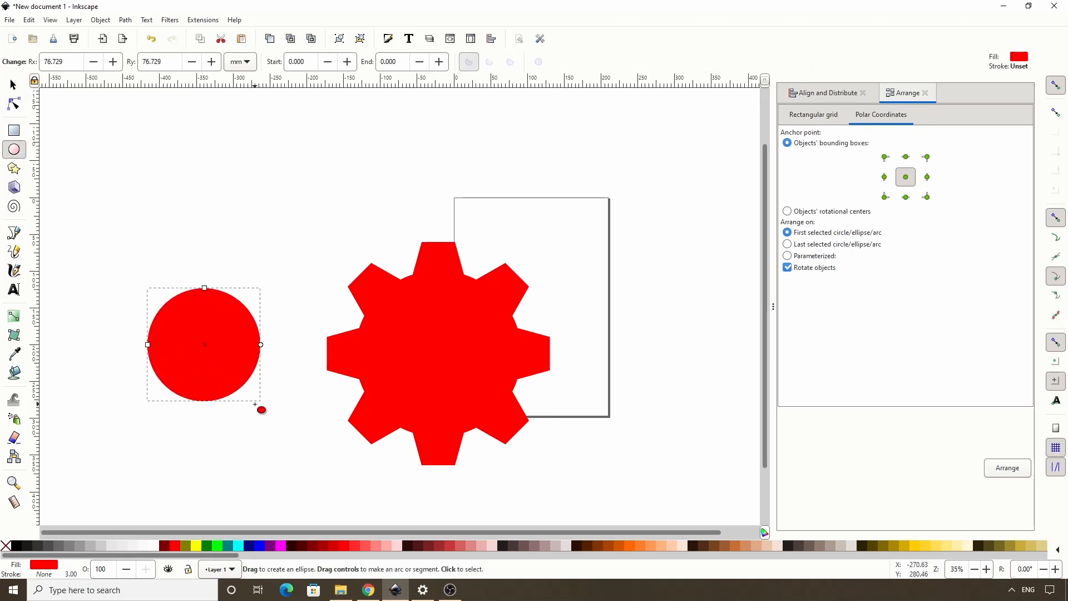
{"action": "left_click", "coordinate": [258, 546]}
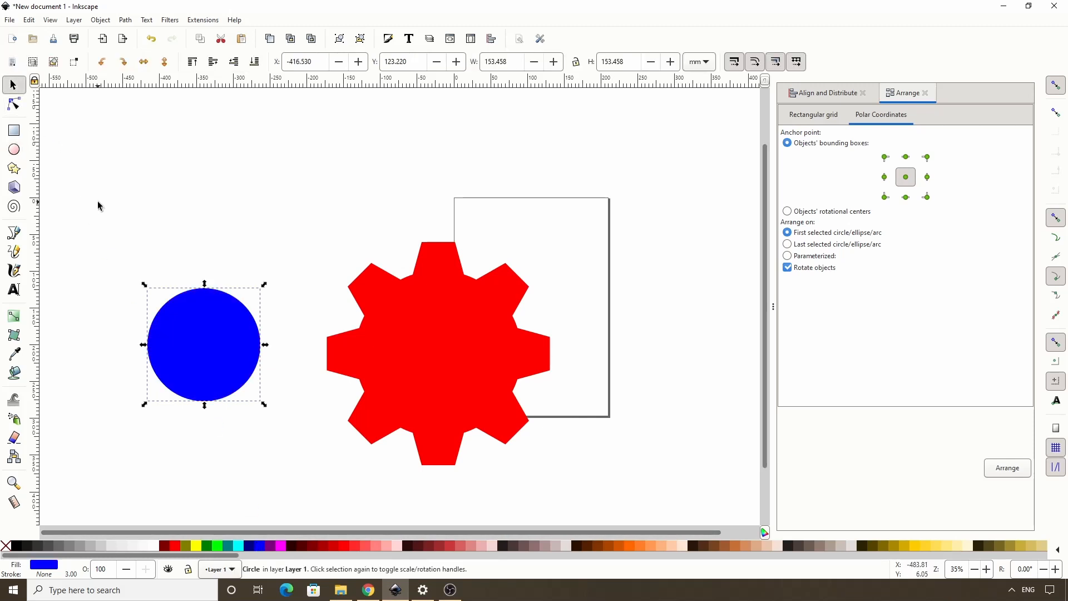
Step: Center the gear on the blue circle horizontally and vertically, and move both together closer to the page
{"action": "left_click_drag", "start_coordinate": [98, 205], "coordinate": [612, 483]}
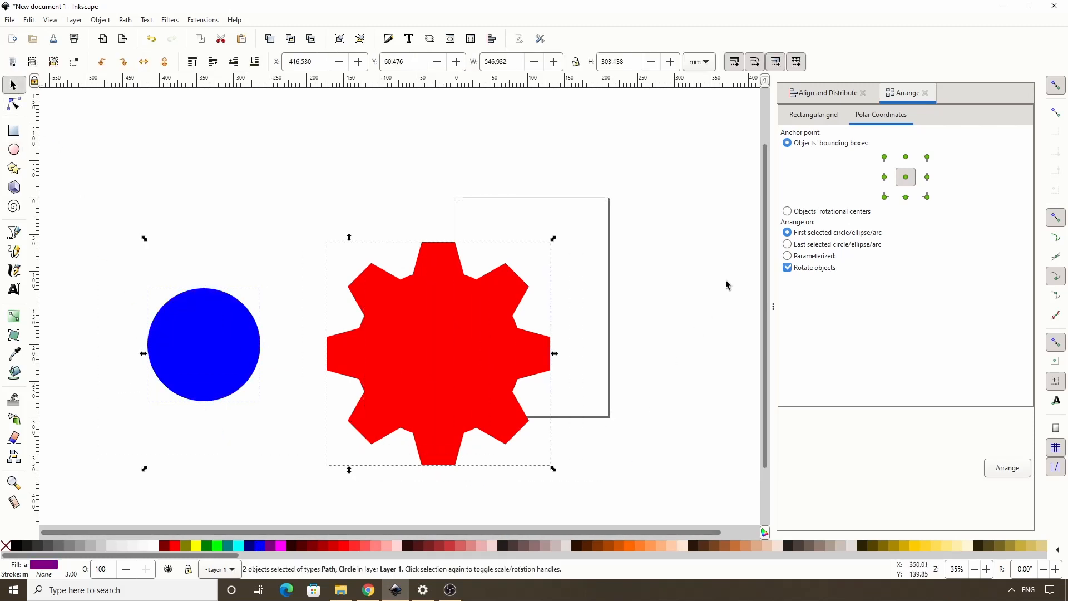
{"action": "left_click", "coordinate": [823, 94]}
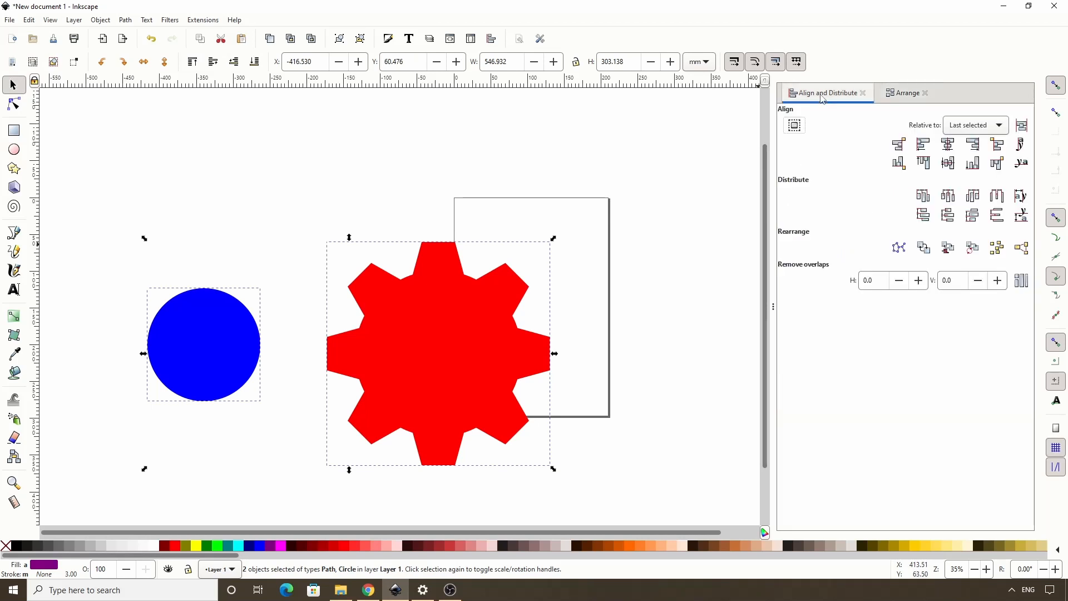
{"action": "left_click", "coordinate": [946, 143]}
{"action": "left_click", "coordinate": [949, 163]}
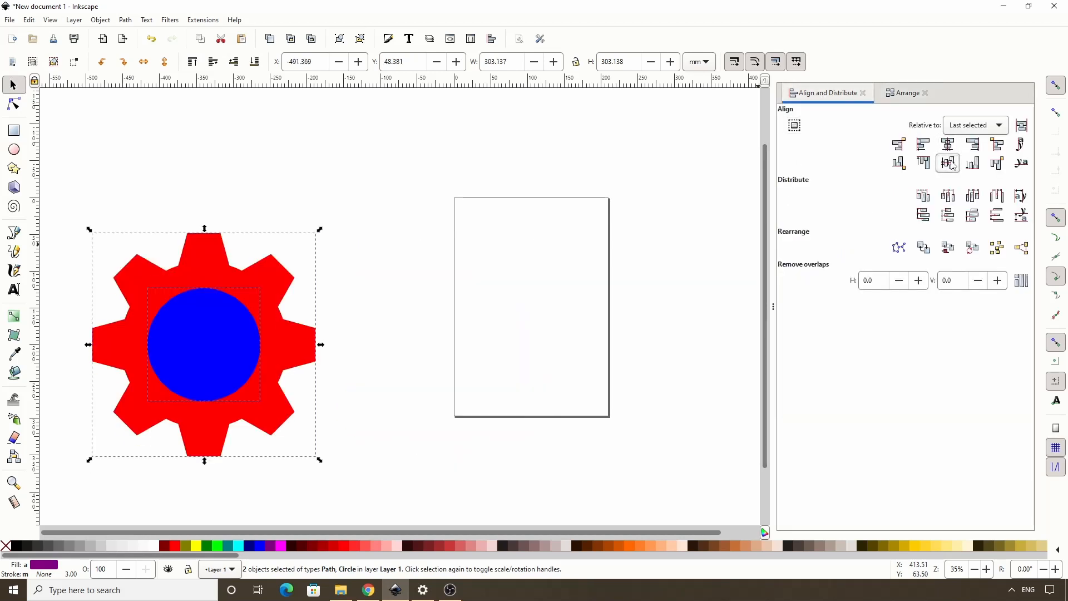
{"action": "left_click_drag", "start_coordinate": [225, 347], "coordinate": [380, 302]}
Step: Shrink the blue circle slightly around its center to a diameter of about 150 mm
{"action": "left_click", "coordinate": [195, 265]}
{"action": "left_click", "coordinate": [358, 299]}
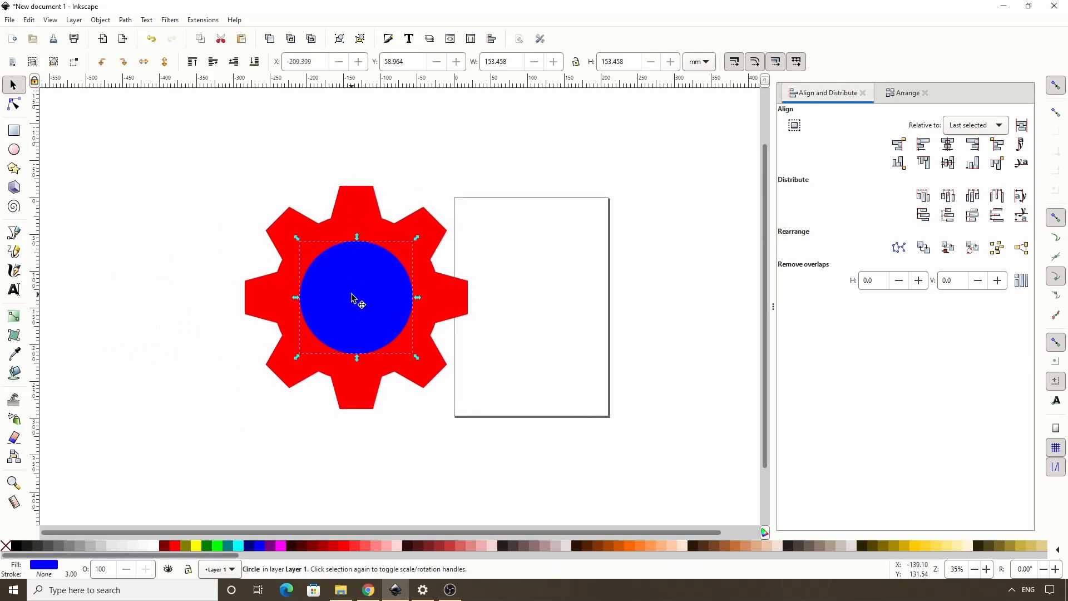
{"action": "left_click_drag", "start_coordinate": [416, 359], "coordinate": [415, 360]}
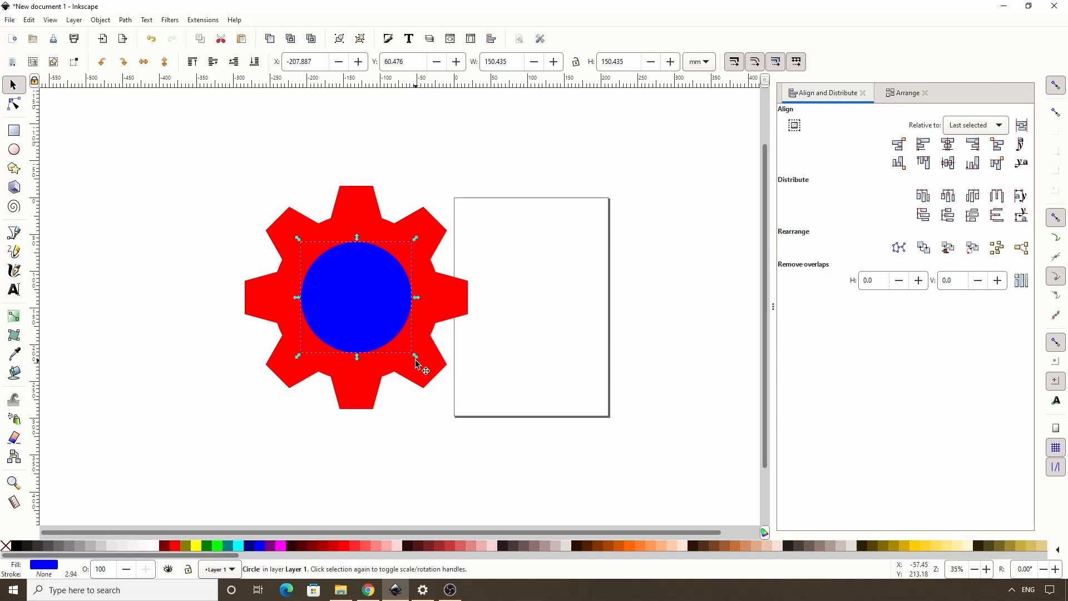
Step: Duplicate the blue circle, fill the copy with magenta, and shrink it about its center to about 94 mm wide
{"action": "key", "text": "ctrl"}
{"action": "left_click", "coordinate": [281, 546]}
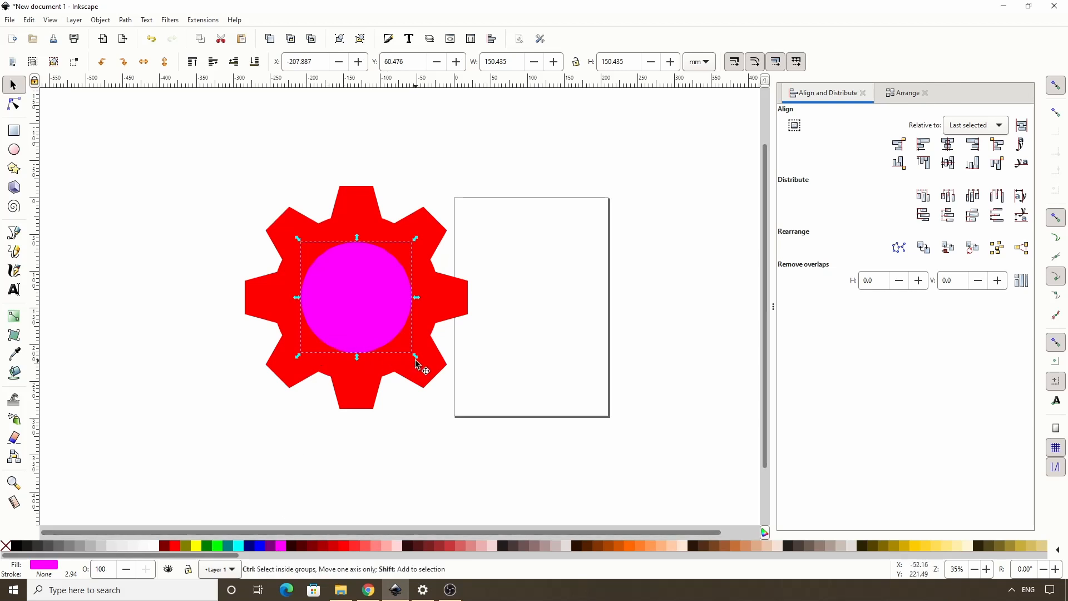
{"action": "left_click_drag", "start_coordinate": [416, 356], "coordinate": [394, 339]}
{"action": "left_click", "coordinate": [395, 338]}
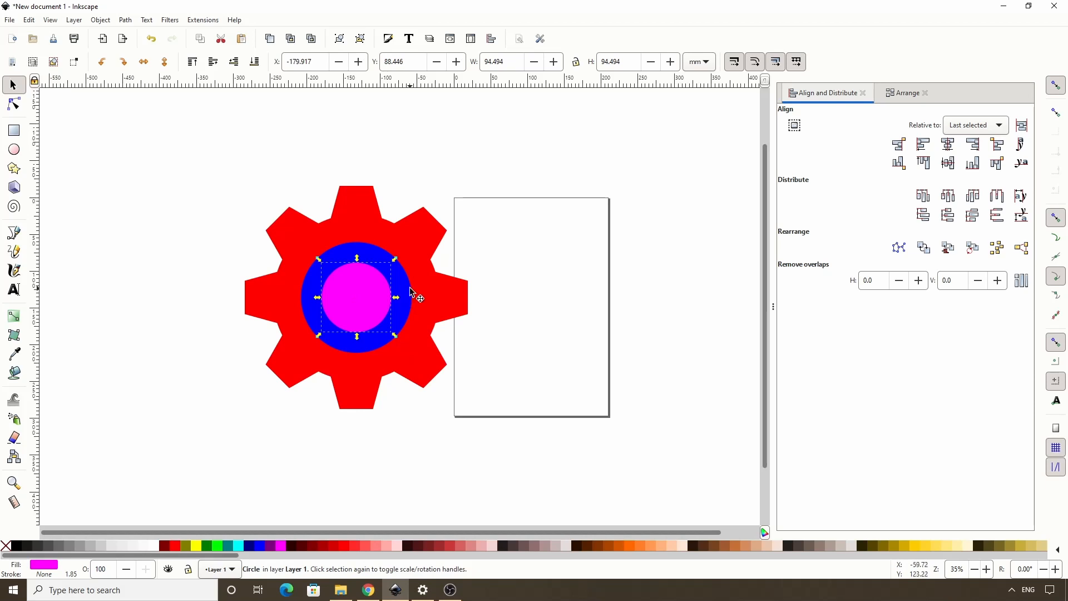
Step: Cut the blue circle out of the red gear with a path Difference
{"action": "left_click", "coordinate": [433, 234], "text": "shift"}
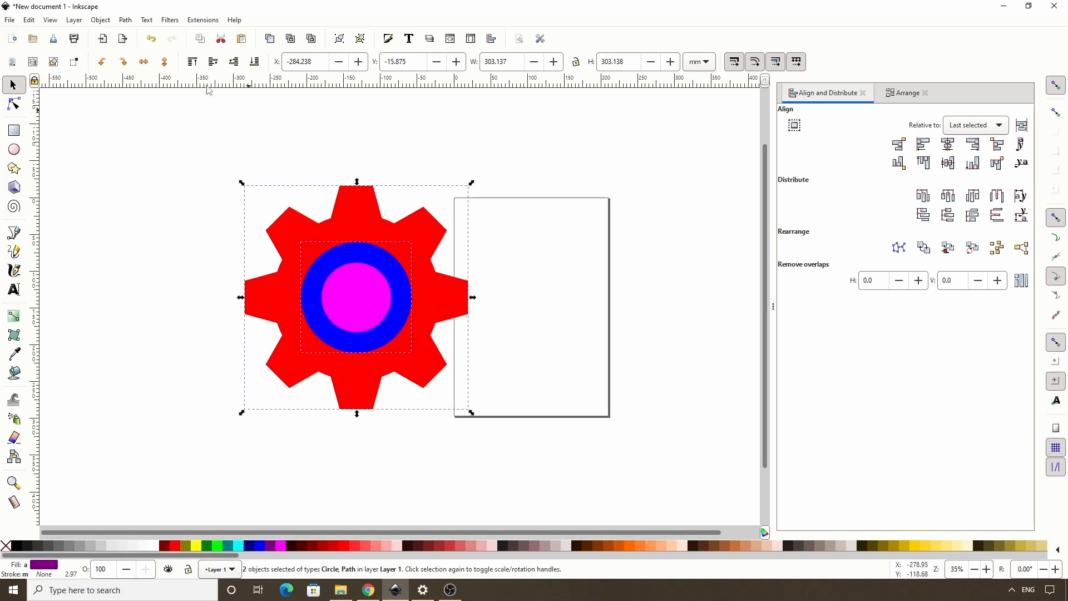
{"action": "left_click", "coordinate": [126, 20]}
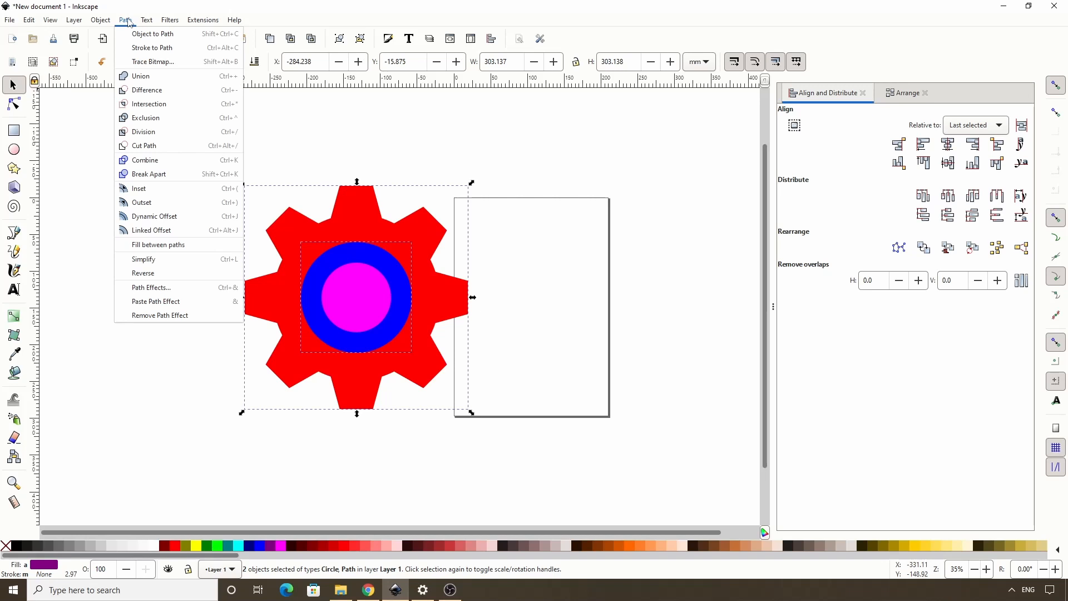
{"action": "left_click", "coordinate": [151, 96]}
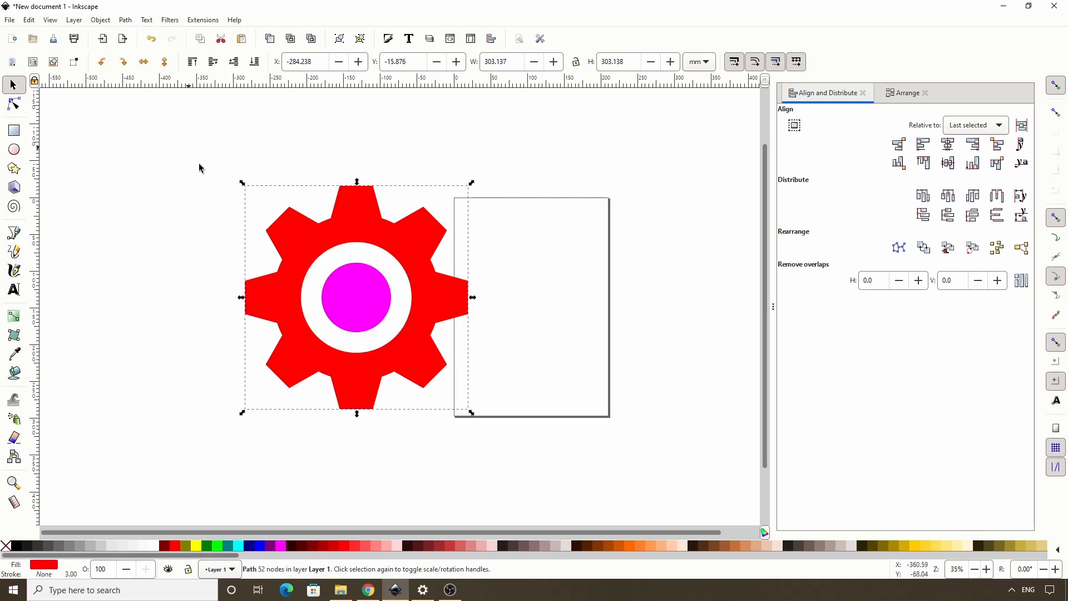
Step: Union the inner magenta circle with the gear into a single path
{"action": "key", "text": "ctrl+a"}
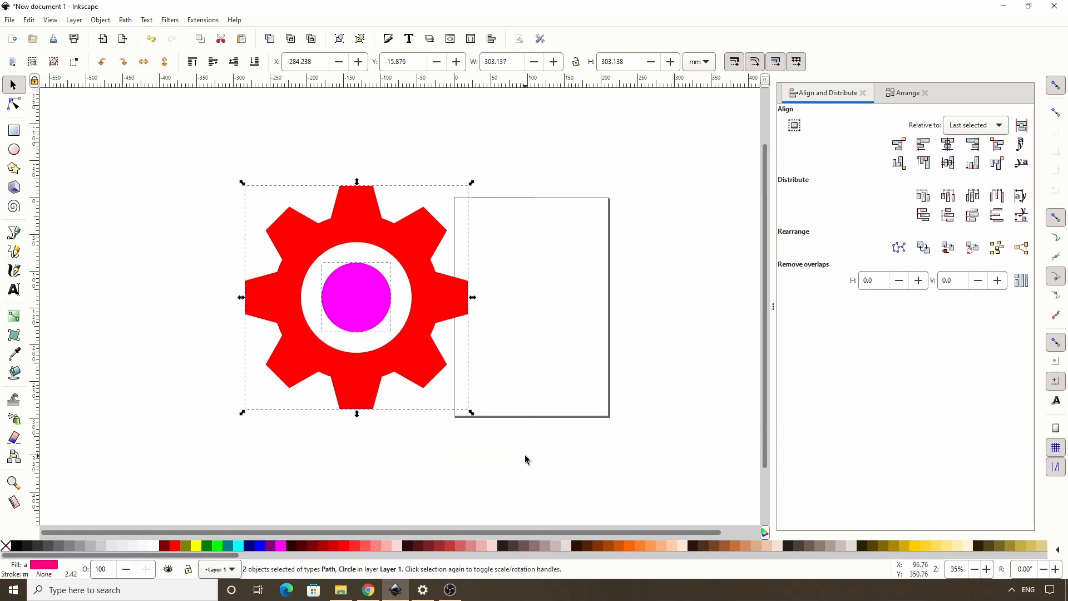
{"action": "left_click", "coordinate": [132, 22]}
{"action": "left_click", "coordinate": [147, 78]}
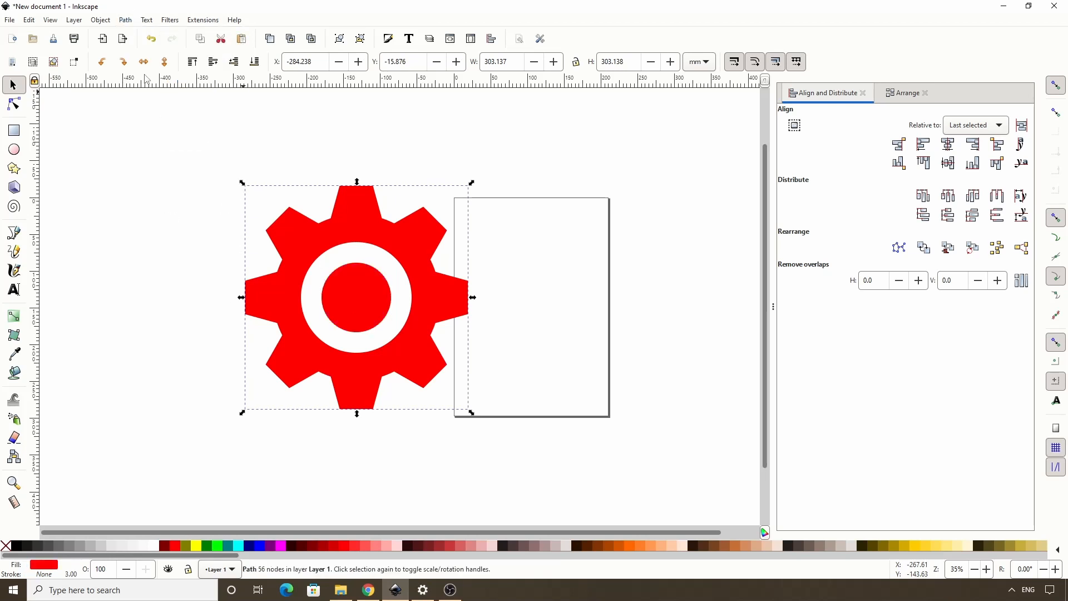
Step: Draw a large circle of about 239 mm radius for the gear's background
{"action": "left_click", "coordinate": [14, 150]}
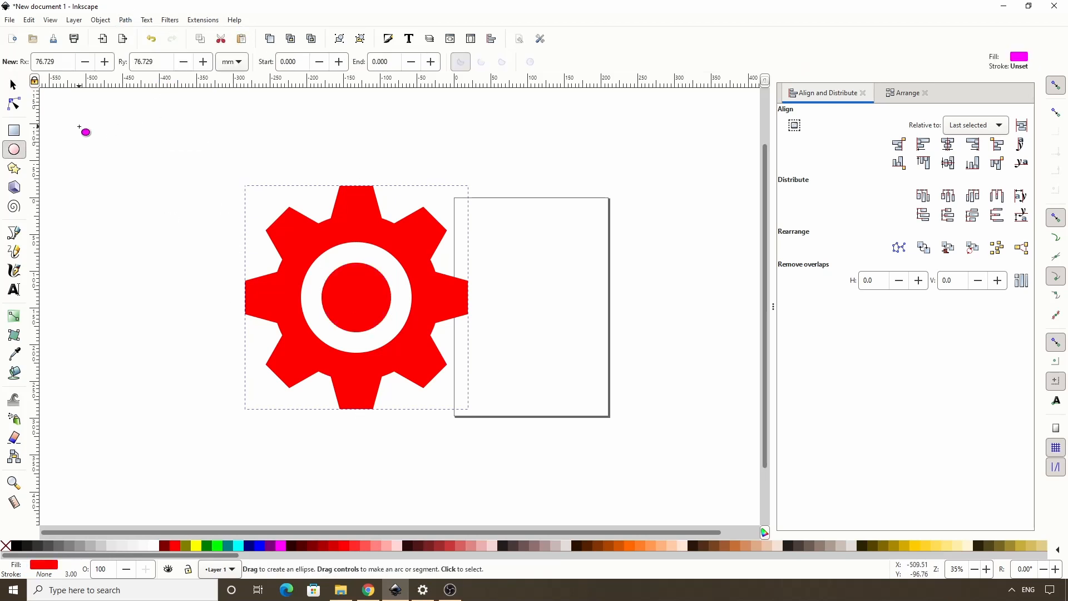
{"action": "left_click_drag", "start_coordinate": [79, 127], "coordinate": [431, 508]}
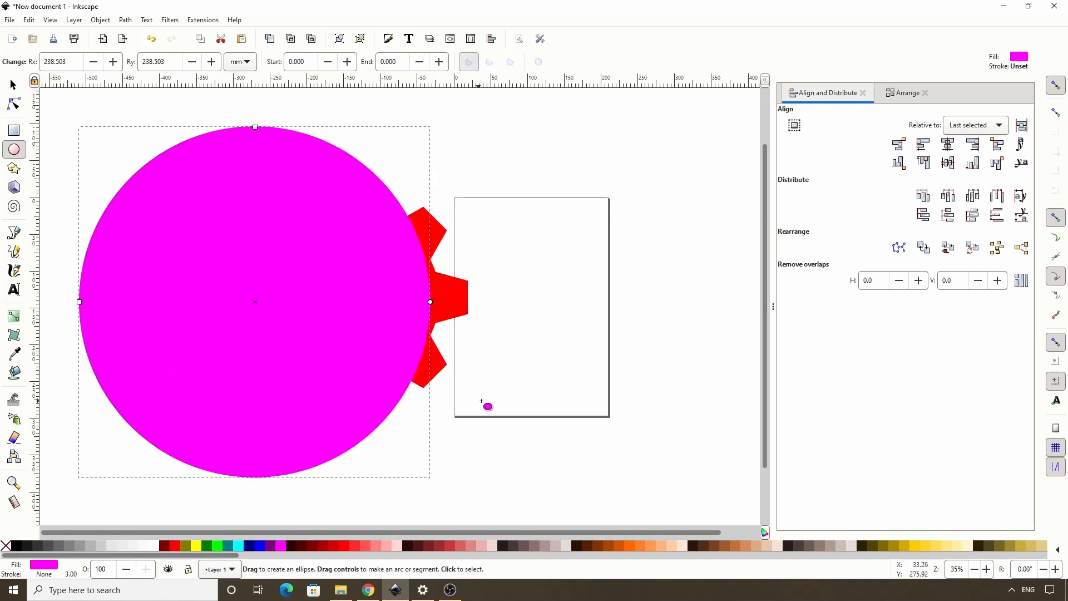
{"action": "left_click_drag", "start_coordinate": [481, 400], "coordinate": [643, 386]}
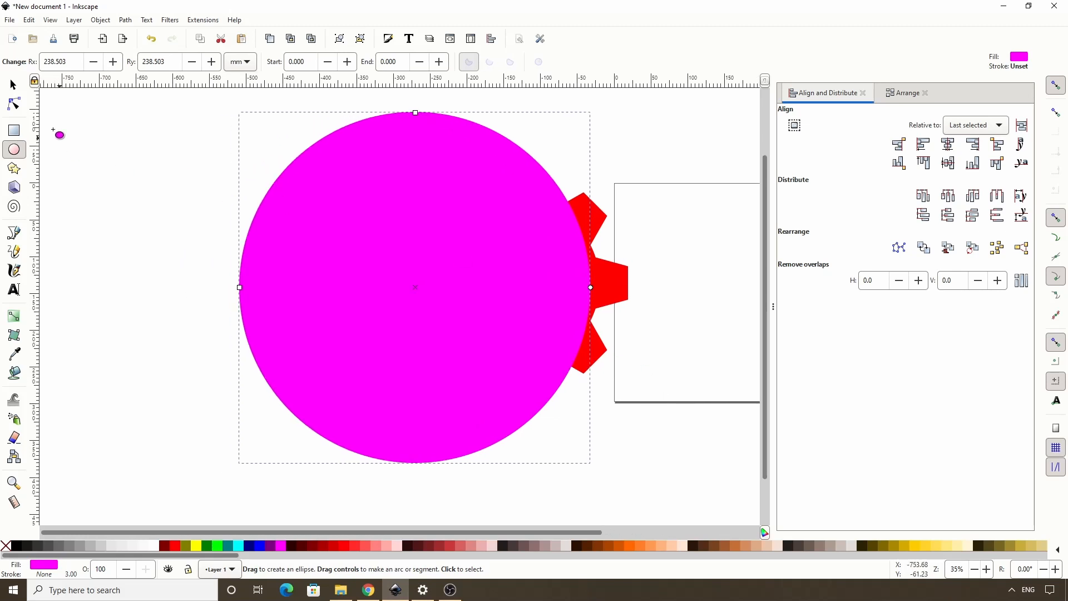
Step: Move the large circle aside to uncover most of the gear, and fill it with a lighter blue
{"action": "left_click", "coordinate": [14, 85]}
{"action": "left_click_drag", "start_coordinate": [403, 233], "coordinate": [268, 225]}
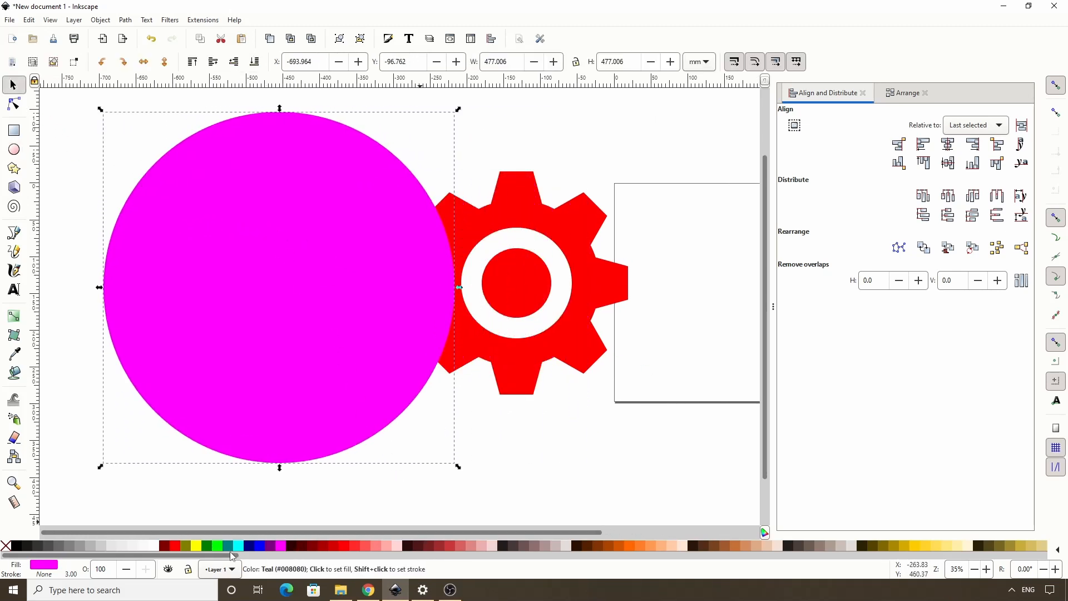
{"action": "left_click_drag", "start_coordinate": [231, 555], "coordinate": [730, 594]}
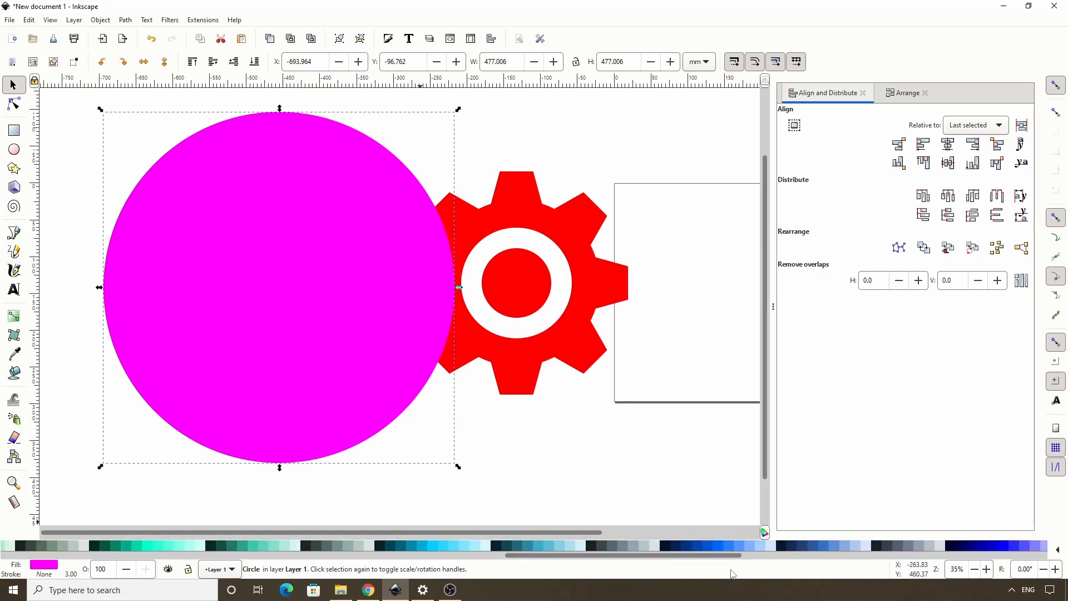
{"action": "left_click", "coordinate": [731, 548]}
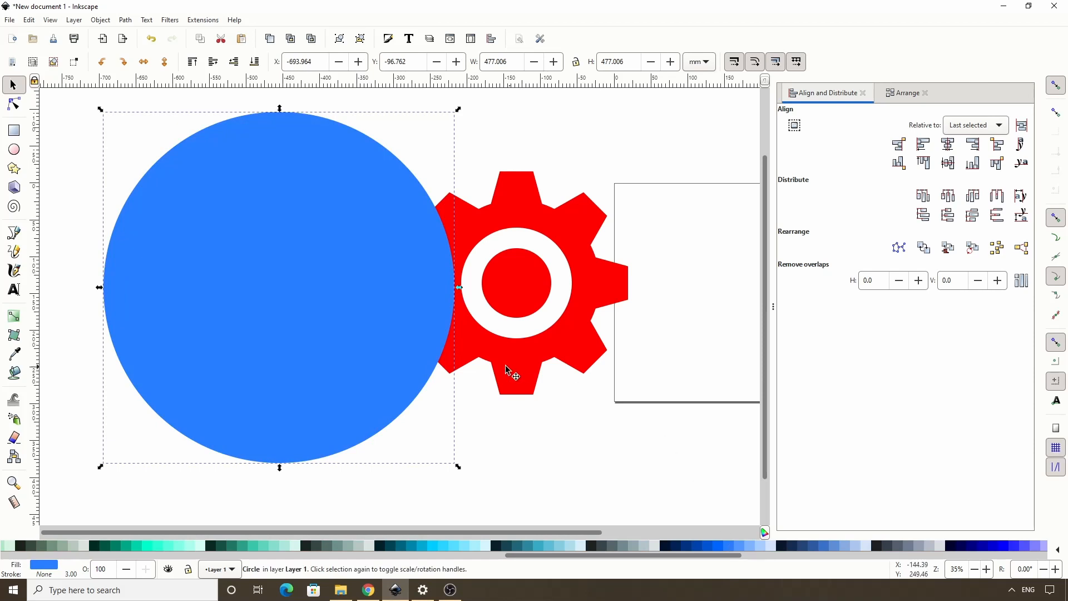
Step: Center the large blue circle on the gear horizontally and vertically
{"action": "left_click", "coordinate": [523, 354], "text": "shift"}
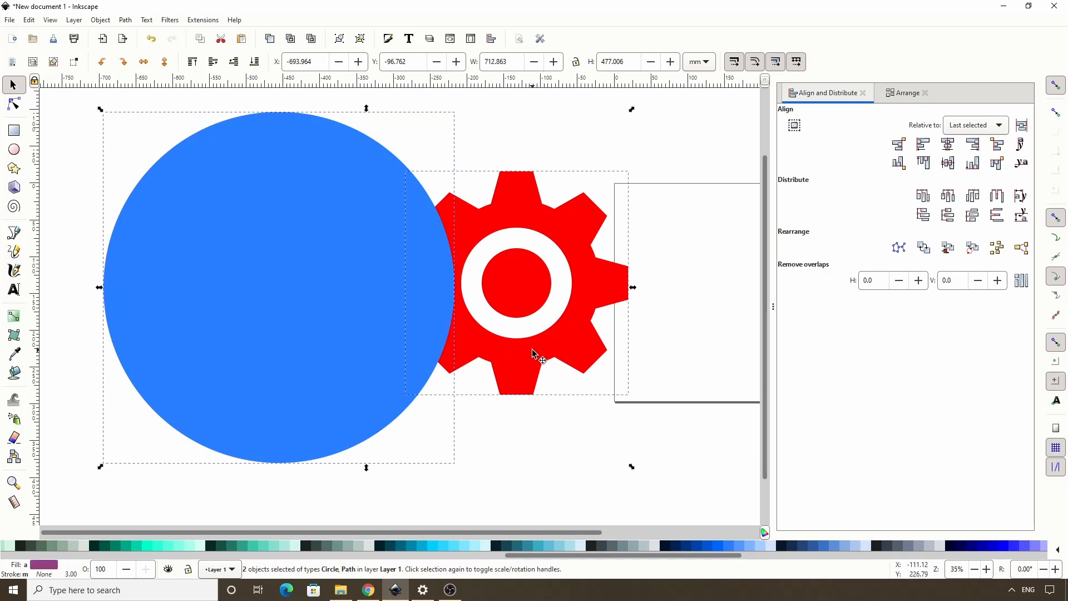
{"action": "left_click", "coordinate": [947, 163]}
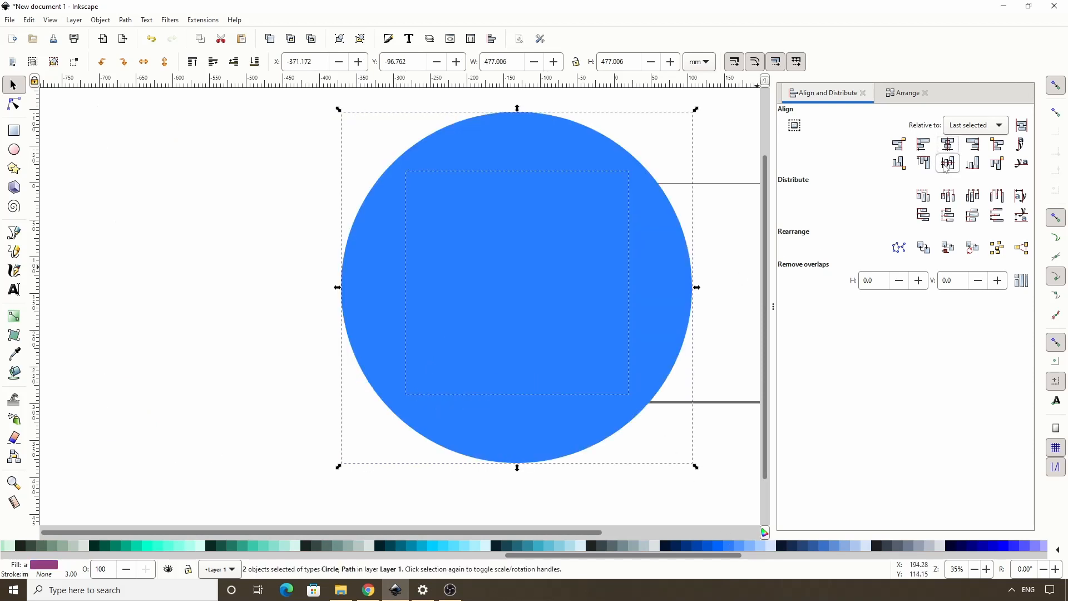
{"action": "left_click", "coordinate": [944, 166]}
Step: Lower the large blue circle behind the gear
{"action": "left_click_drag", "start_coordinate": [540, 334], "coordinate": [455, 334]}
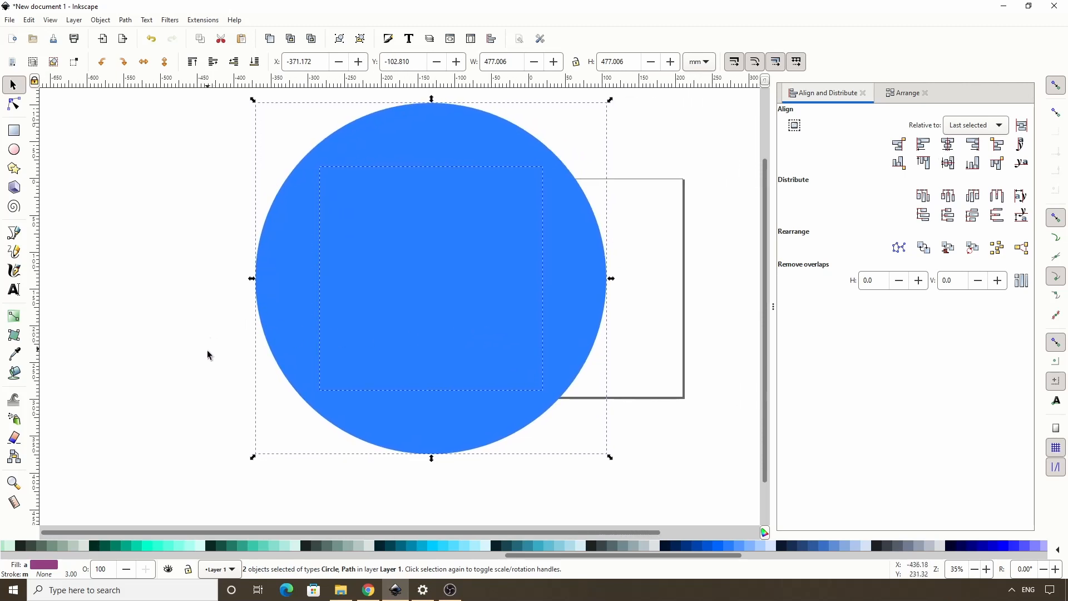
{"action": "left_click", "coordinate": [439, 317]}
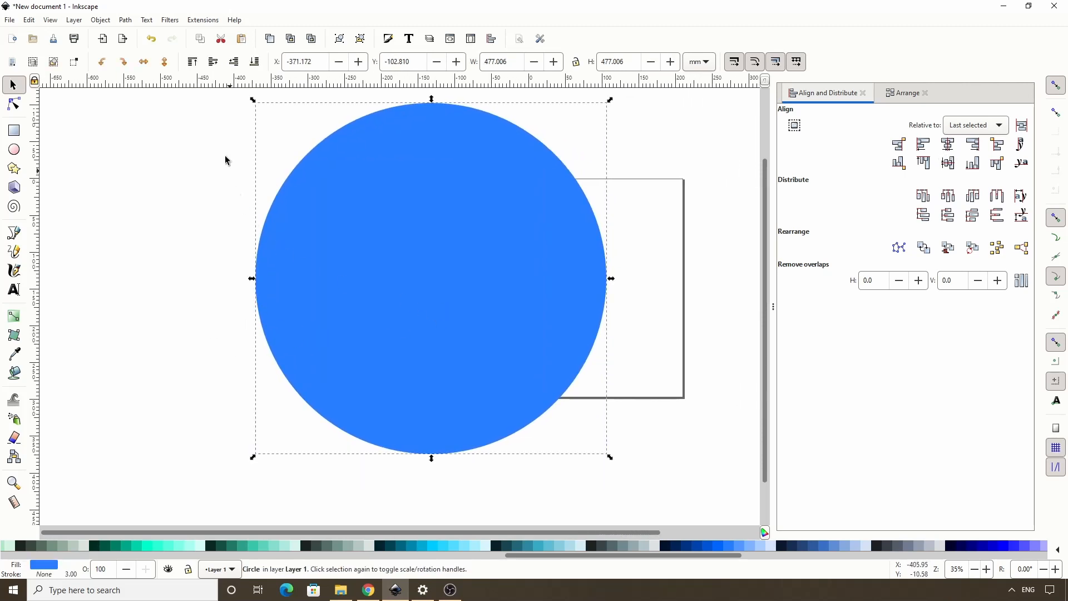
{"action": "left_click", "coordinate": [232, 65]}
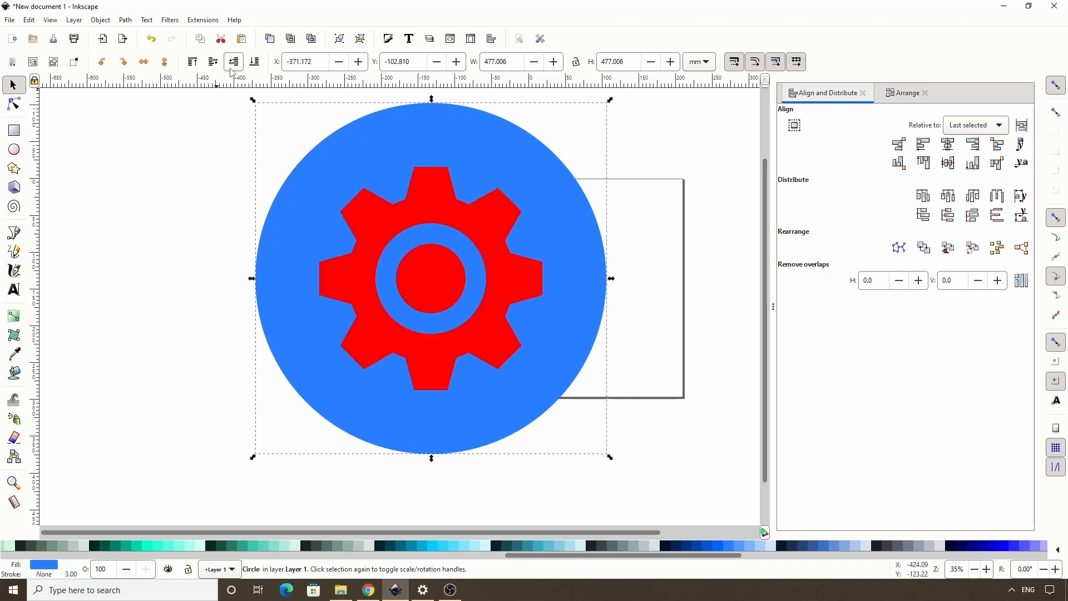
Step: Fill the gear with white
{"action": "left_click", "coordinate": [419, 189]}
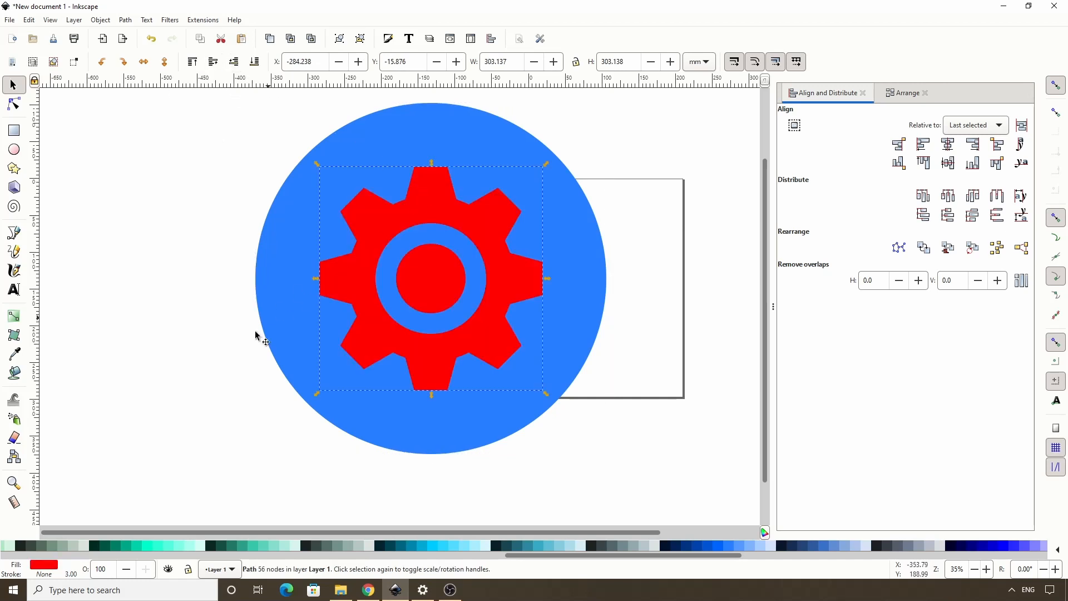
{"action": "left_click_drag", "start_coordinate": [508, 555], "coordinate": [3, 559]}
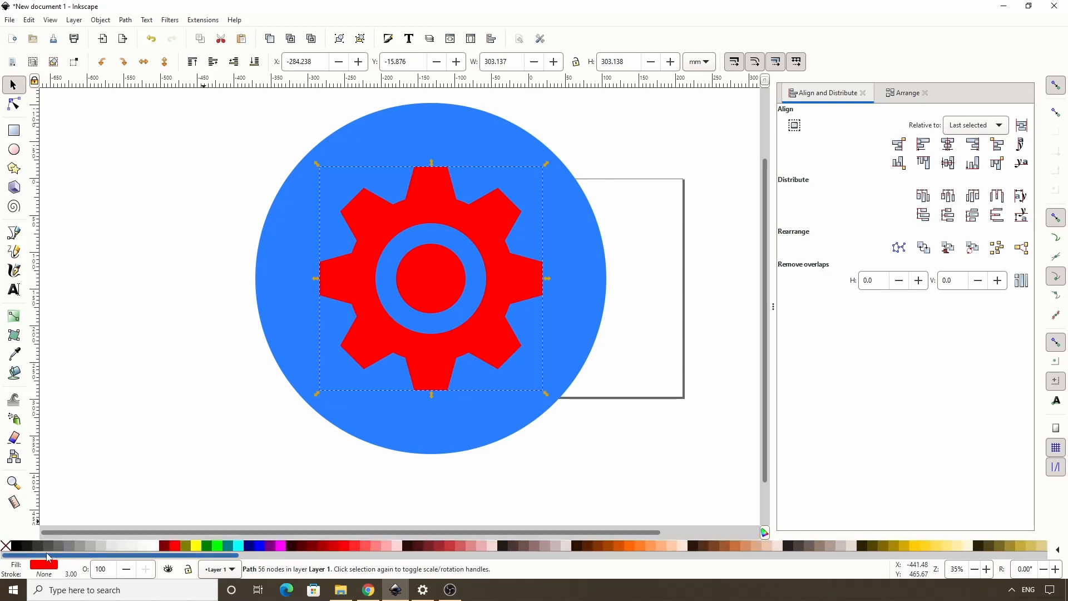
{"action": "left_click", "coordinate": [155, 546]}
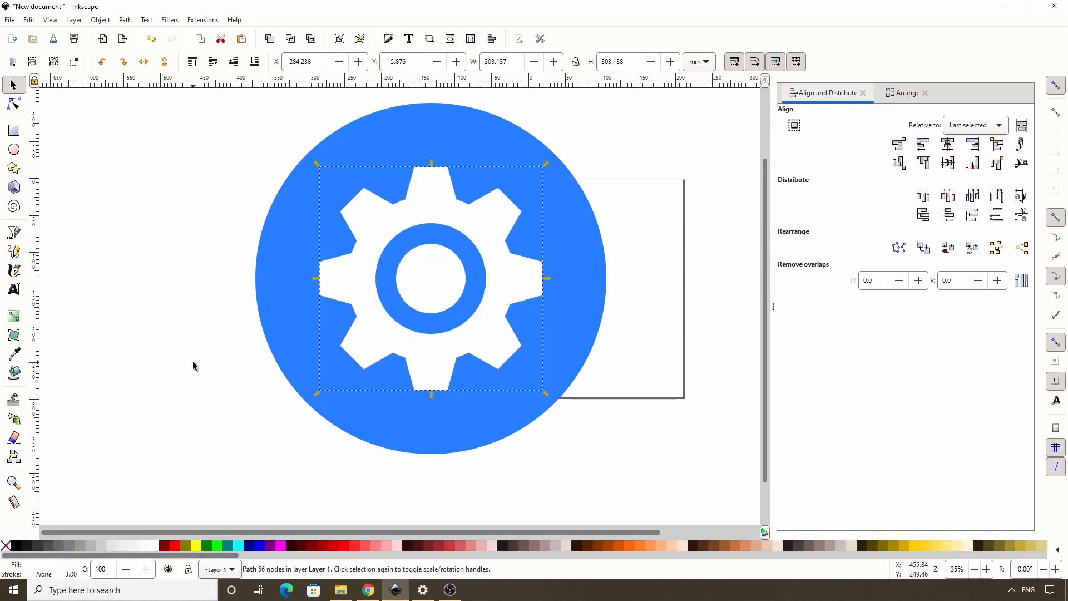
Step: Draw a rectangle about 364 by 204 mm beside the blue circle, overlapping its lower edge, and fill it with black
{"action": "left_click_drag", "start_coordinate": [194, 366], "coordinate": [267, 358]}
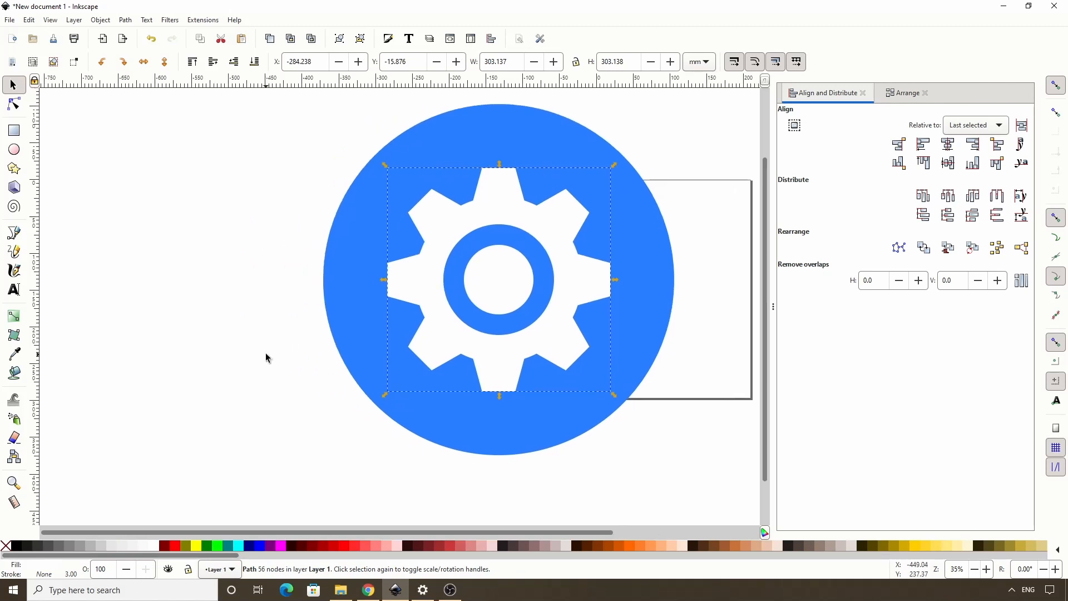
{"action": "left_click", "coordinate": [14, 130]}
{"action": "left_click_drag", "start_coordinate": [86, 289], "coordinate": [355, 439]}
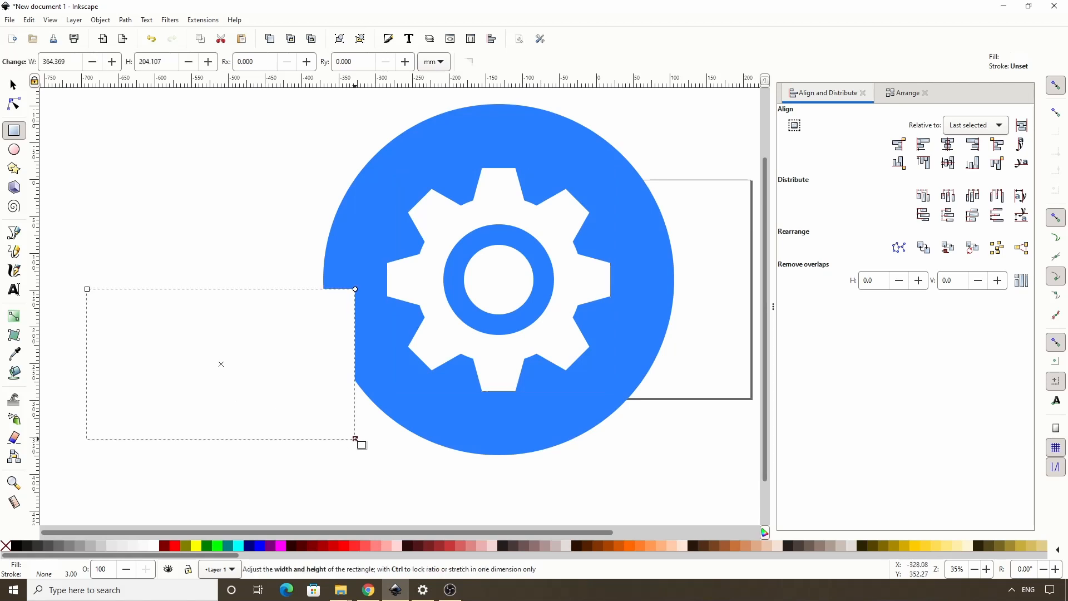
{"action": "left_click", "coordinate": [22, 549]}
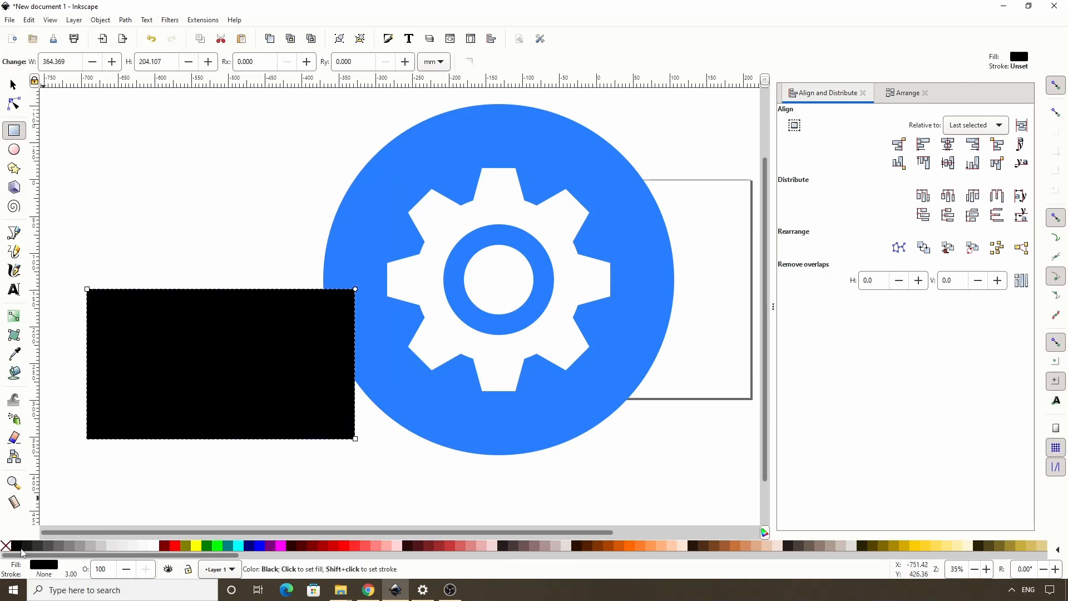
Step: Rotate the black rectangle 45 degrees and snap its corner to the outer corner of the gear's lower-left tooth
{"action": "left_click", "coordinate": [15, 83]}
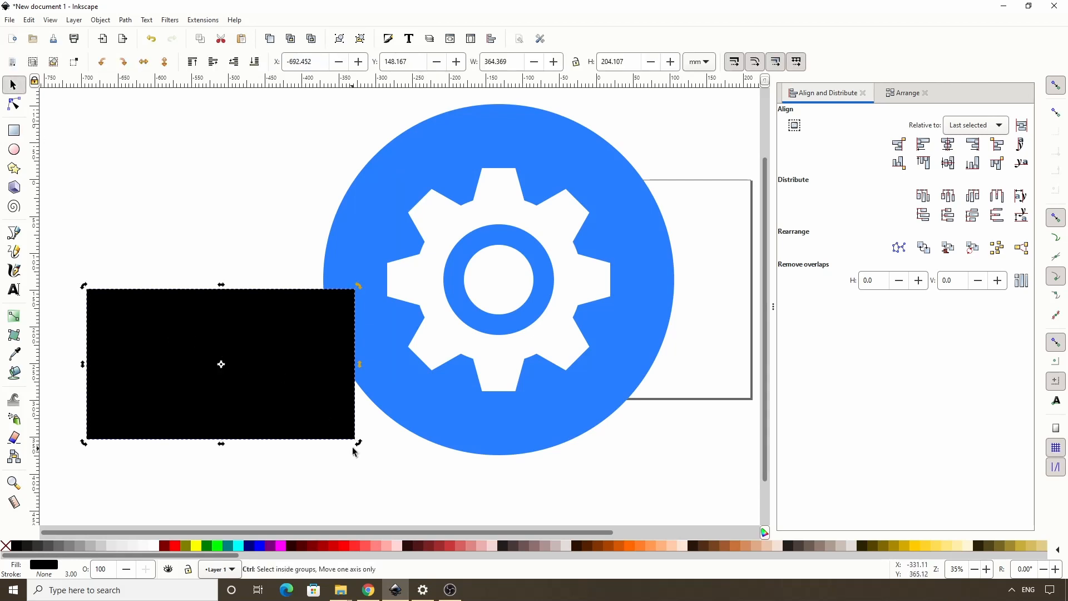
{"action": "left_click_drag", "start_coordinate": [358, 446], "coordinate": [258, 493]}
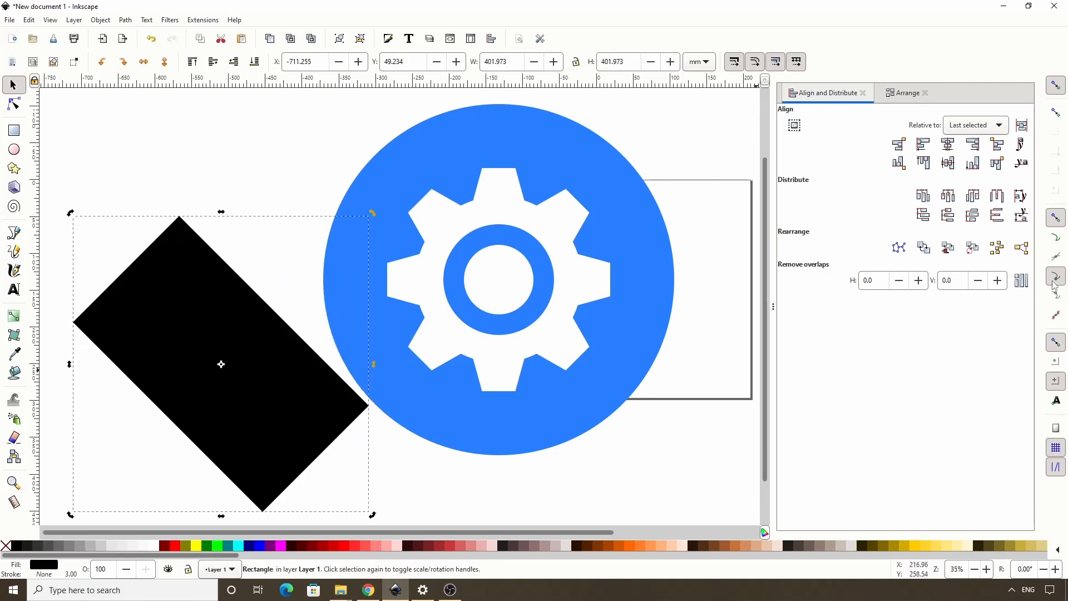
{"action": "left_click", "coordinate": [216, 343]}
{"action": "left_click_drag", "start_coordinate": [215, 344], "coordinate": [578, 399]}
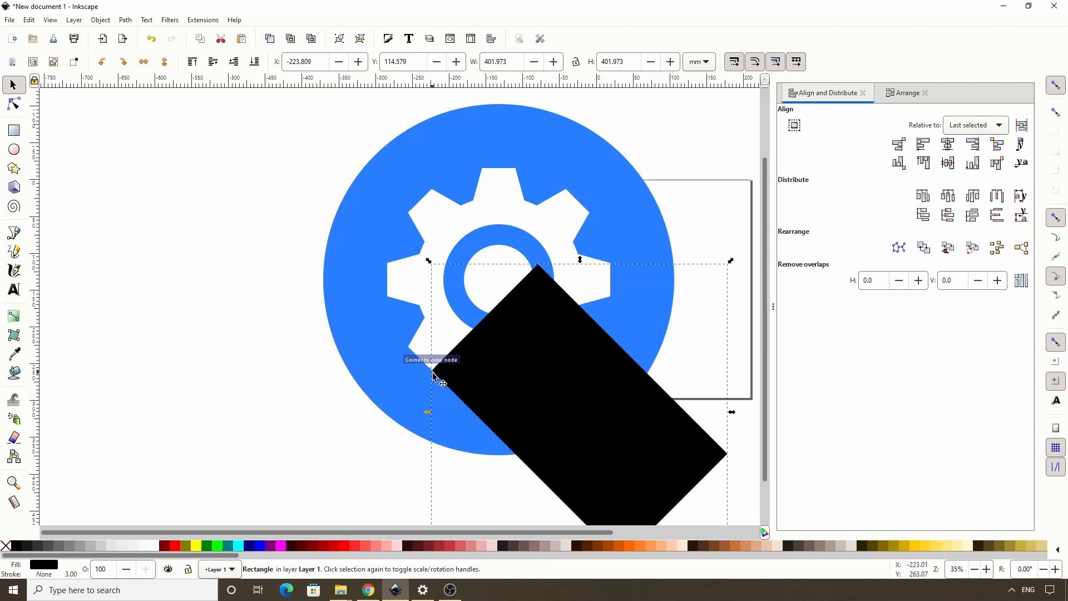
Step: Extend the black rectangle's short side to the outer corner of the upper-right tooth, about 303 mm, and lower it behind the gear
{"action": "left_click", "coordinate": [14, 131]}
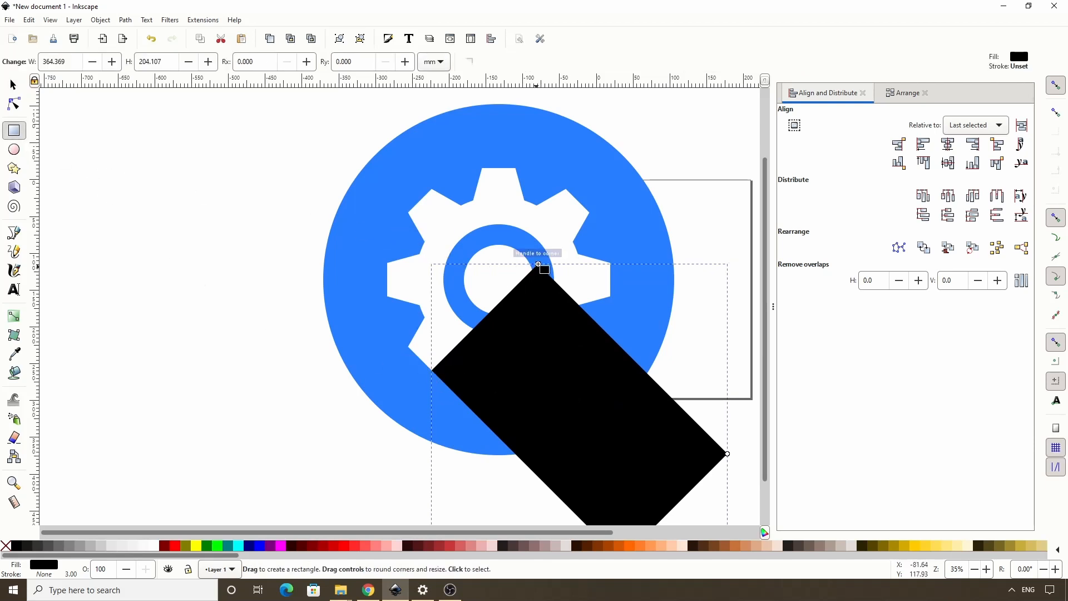
{"action": "left_click_drag", "start_coordinate": [538, 263], "coordinate": [489, 221]}
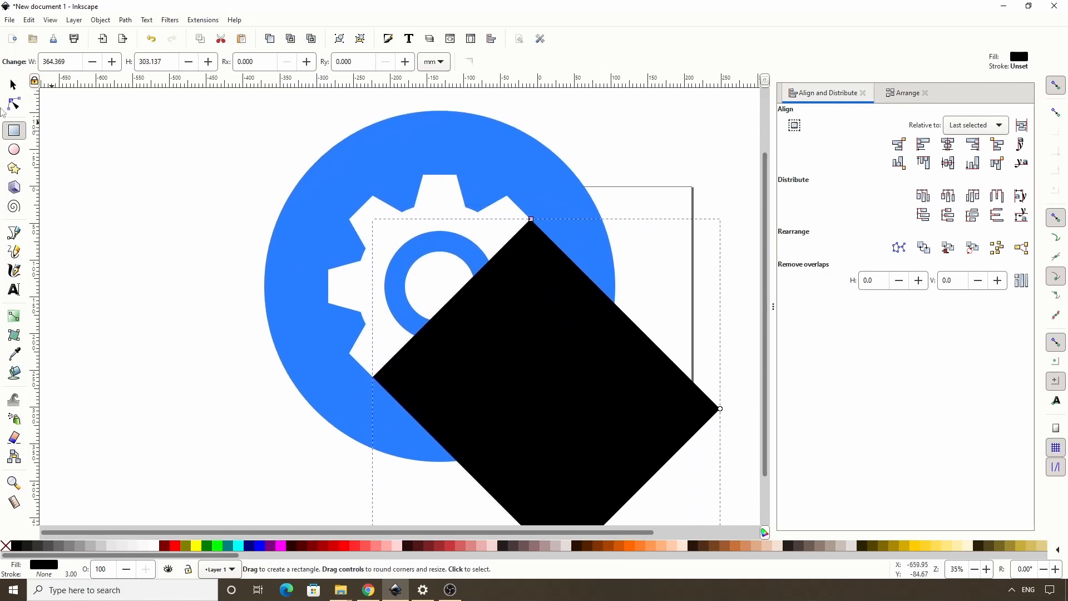
{"action": "left_click", "coordinate": [14, 88]}
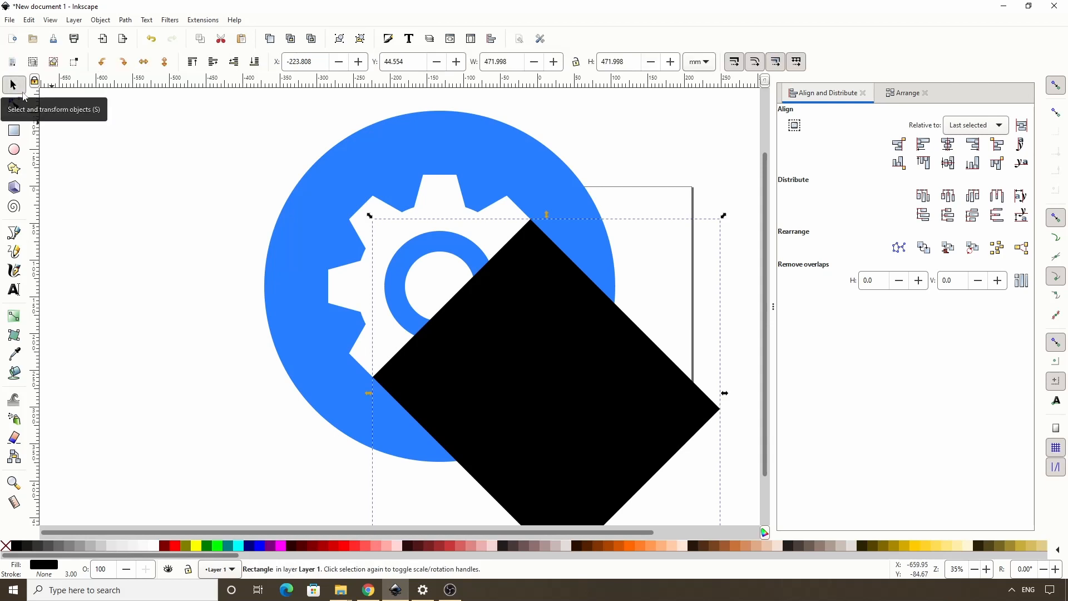
{"action": "left_click", "coordinate": [242, 65]}
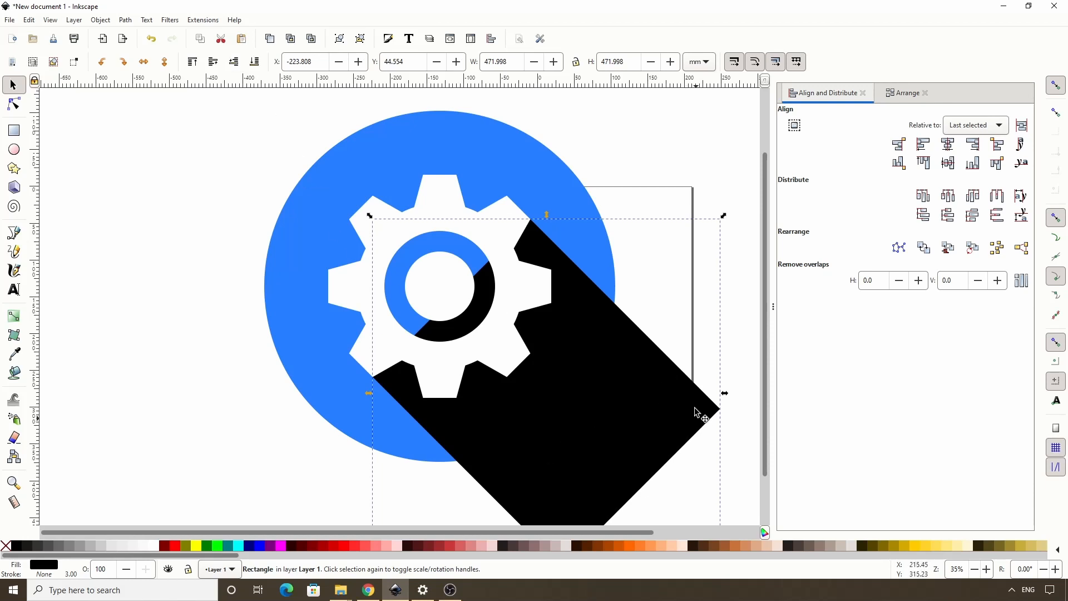
Step: Trim the black rectangle to the blue circle's outline by intersecting it with a duplicate of the circle raised to the top
{"action": "left_click", "coordinate": [536, 170]}
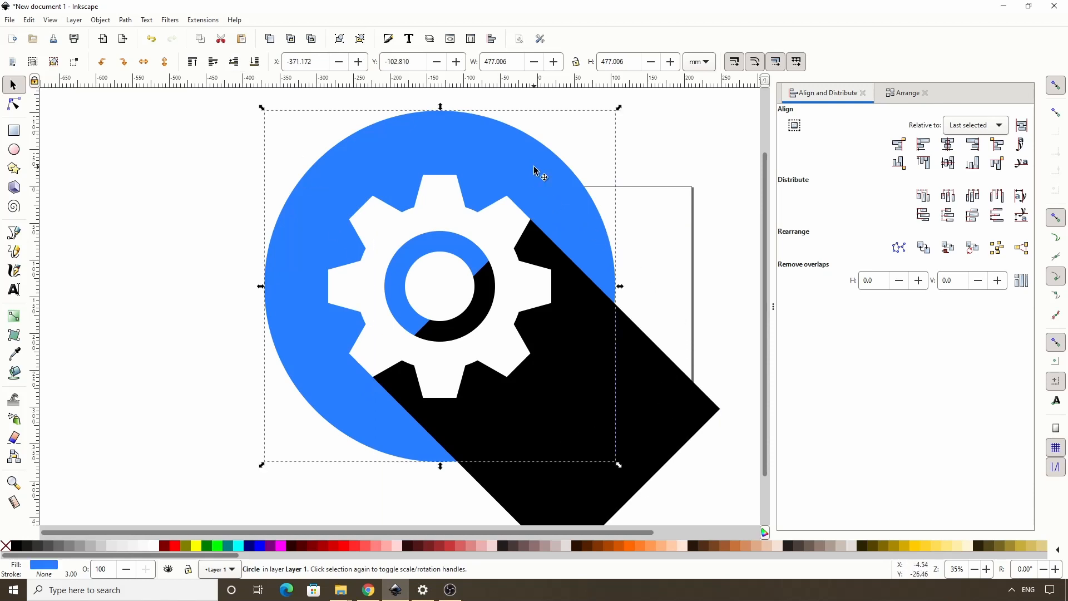
{"action": "key", "text": "Home"}
{"action": "left_click", "coordinate": [689, 402], "text": "shift"}
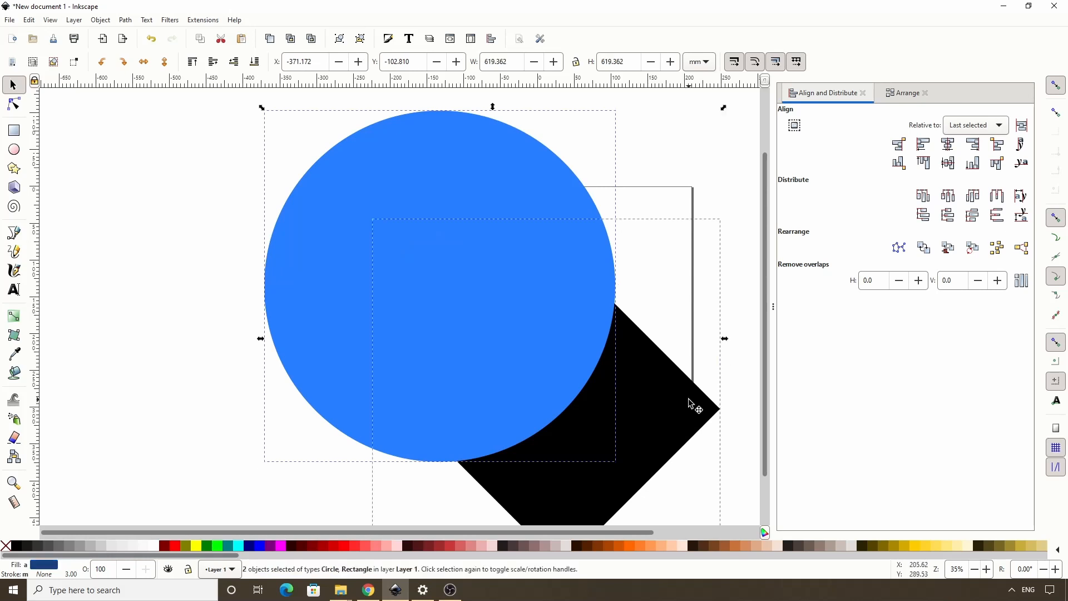
{"action": "left_click", "coordinate": [125, 19]}
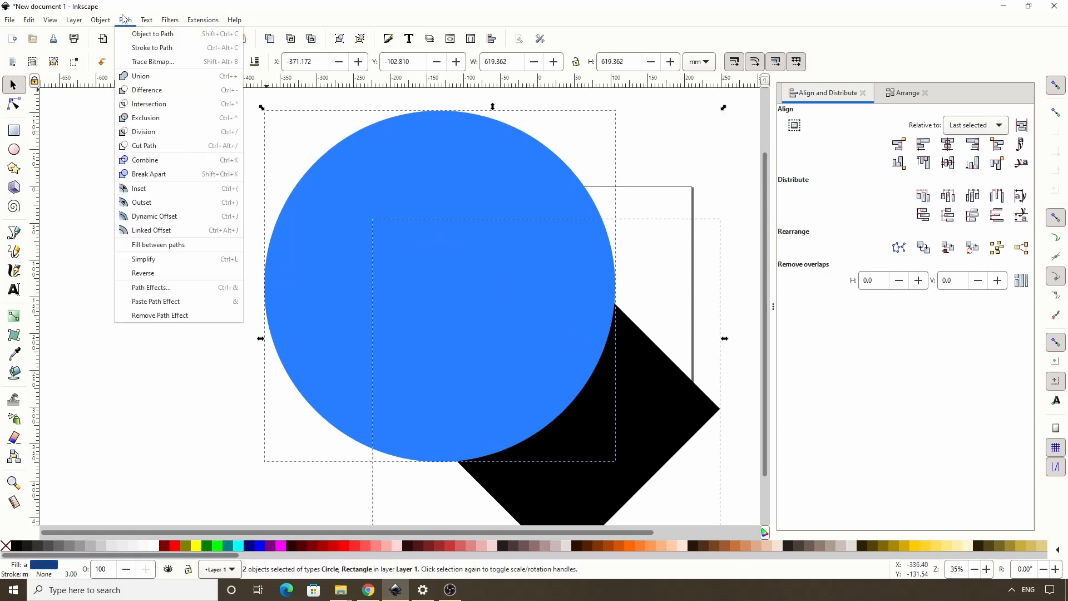
{"action": "left_click", "coordinate": [136, 102]}
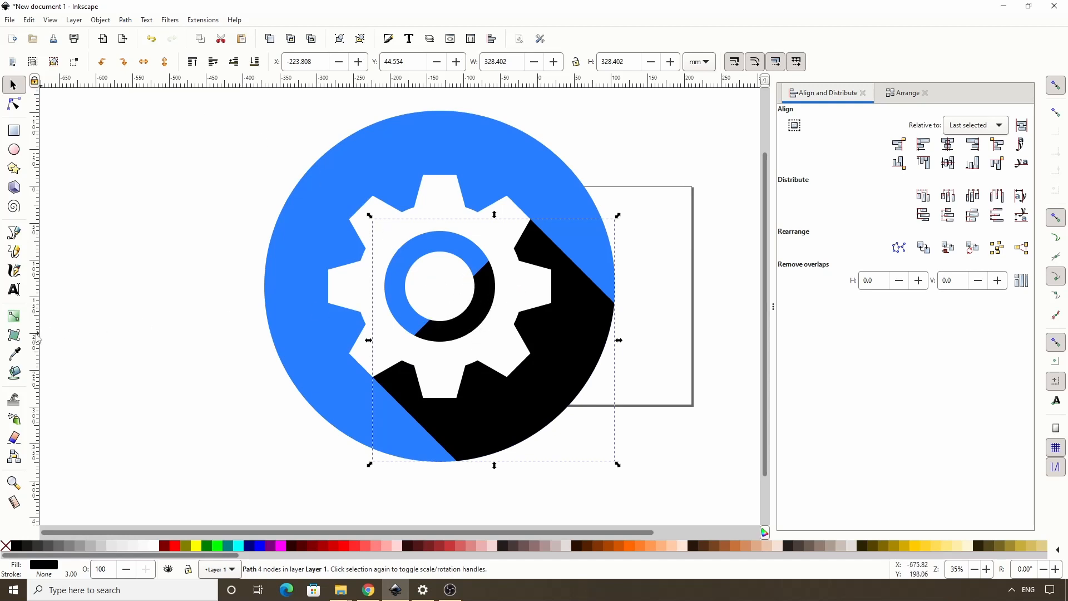
Step: Draw a closed six-point path enclosing the black part of the ring in the gear's center, staying within the white gear body
{"action": "left_click", "coordinate": [13, 233]}
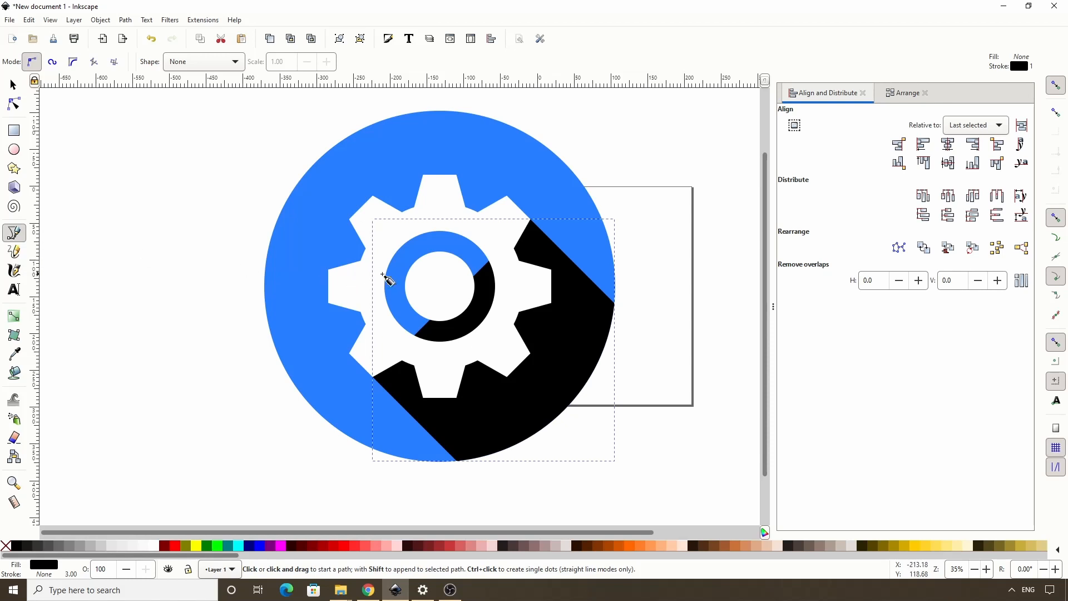
{"action": "left_click", "coordinate": [466, 251]}
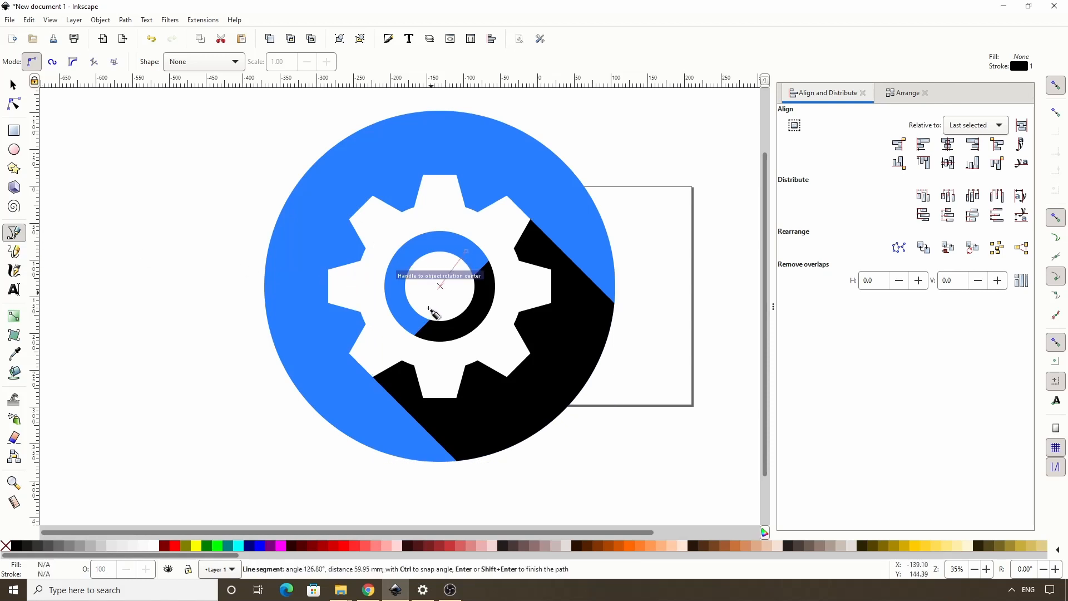
{"action": "left_click", "coordinate": [396, 337]}
{"action": "left_click", "coordinate": [434, 360]}
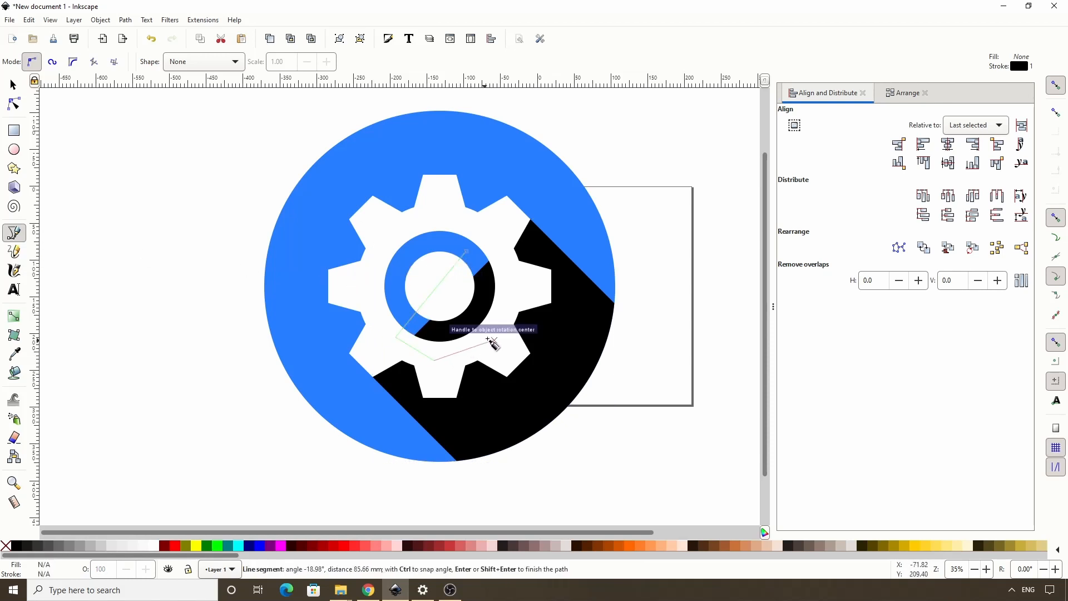
{"action": "left_click", "coordinate": [494, 340]}
{"action": "left_click", "coordinate": [511, 276]}
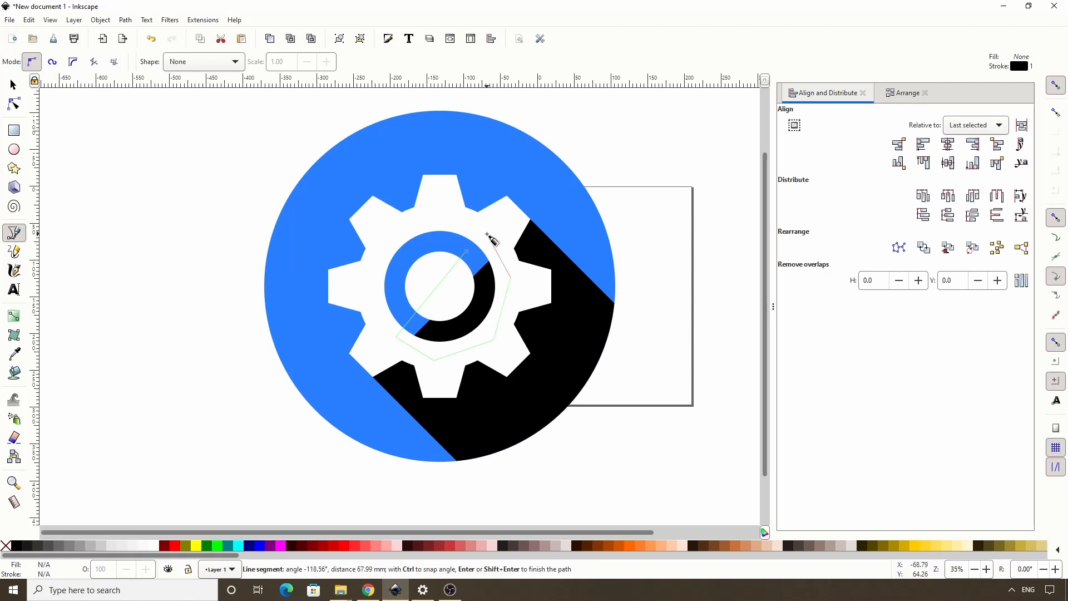
{"action": "left_click", "coordinate": [487, 234]}
{"action": "left_click", "coordinate": [466, 252]}
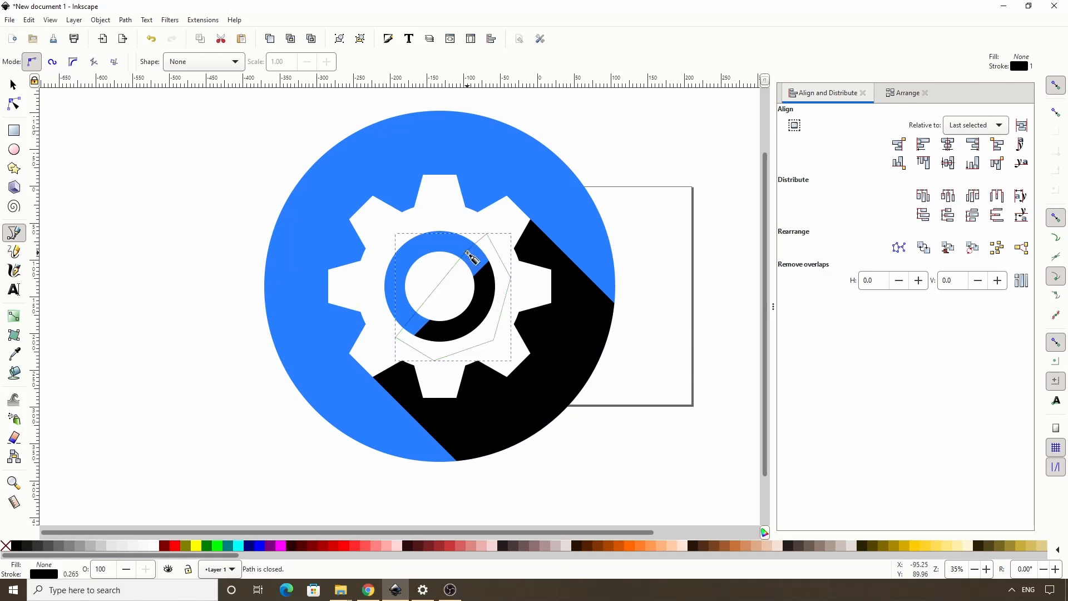
Step: Subtract the closed path from the black shadow shape with Difference to clear the shadow from the center ring
{"action": "left_click", "coordinate": [14, 84]}
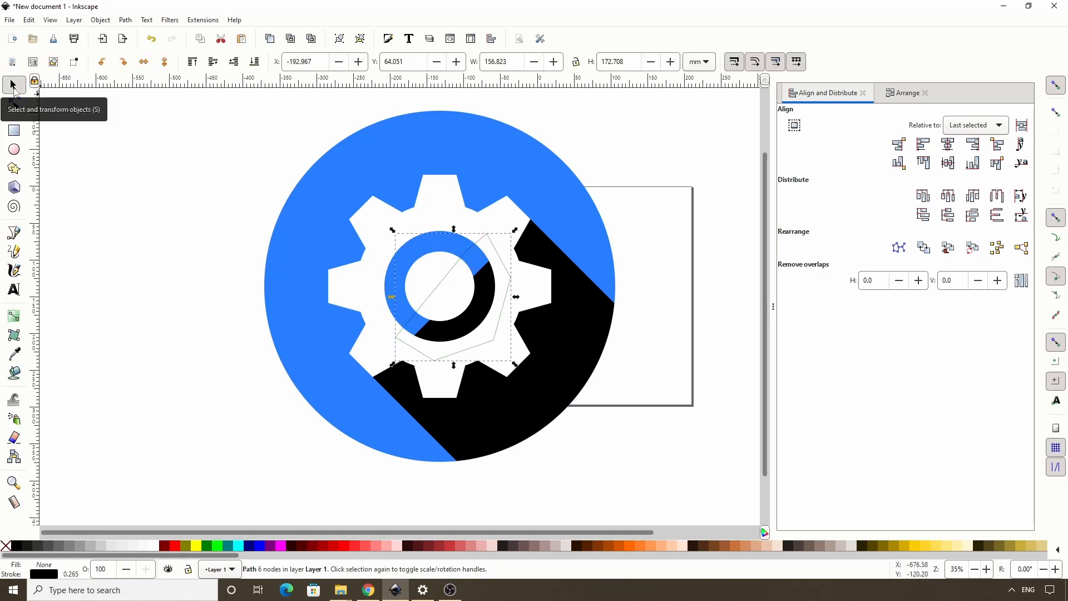
{"action": "left_click", "coordinate": [582, 334], "text": "shift"}
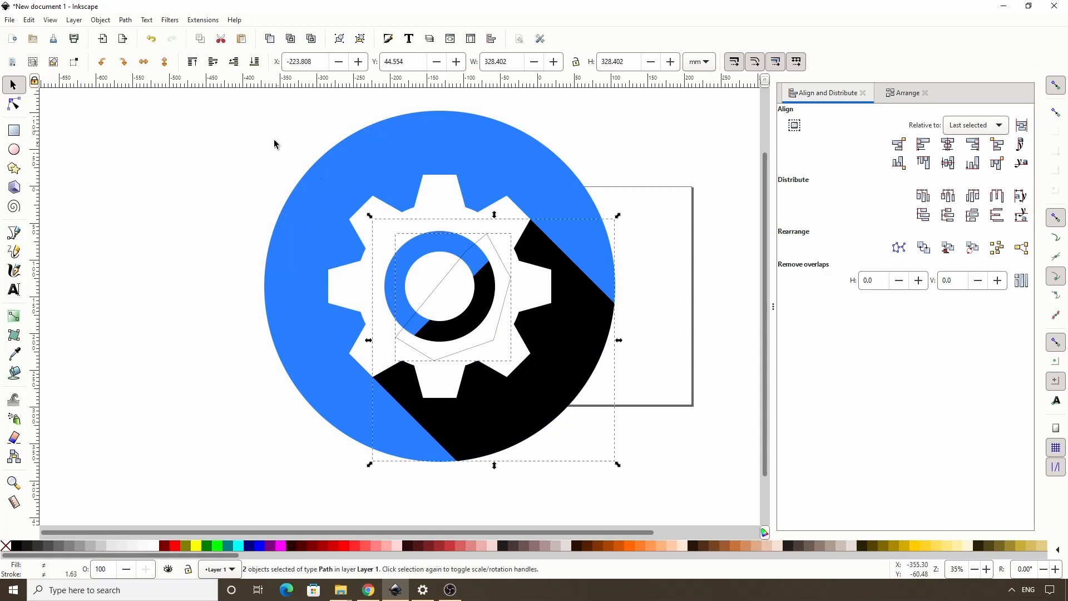
{"action": "left_click", "coordinate": [125, 20]}
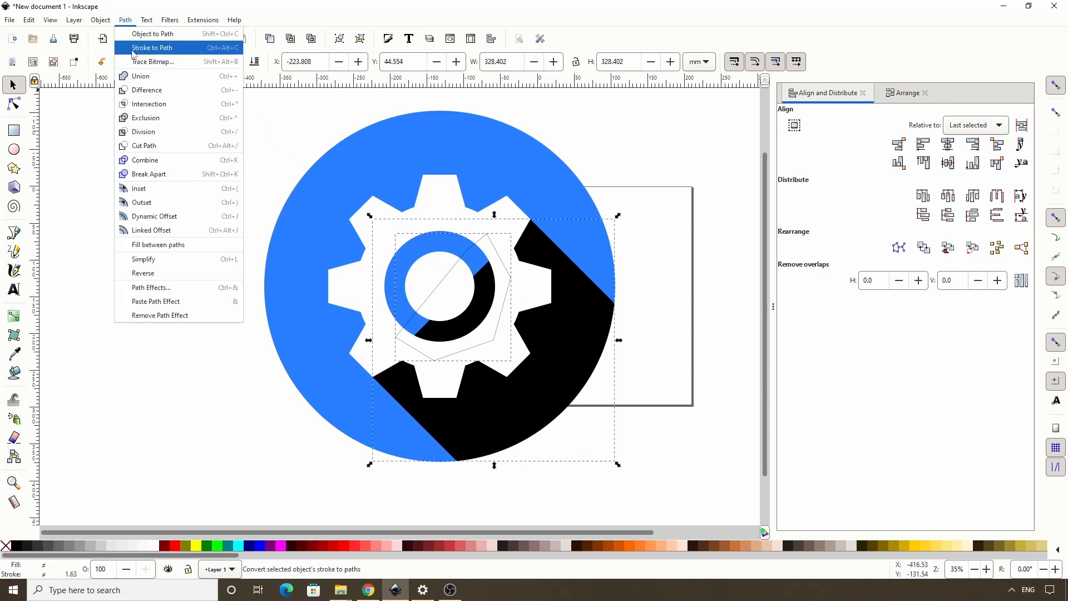
{"action": "left_click", "coordinate": [144, 87]}
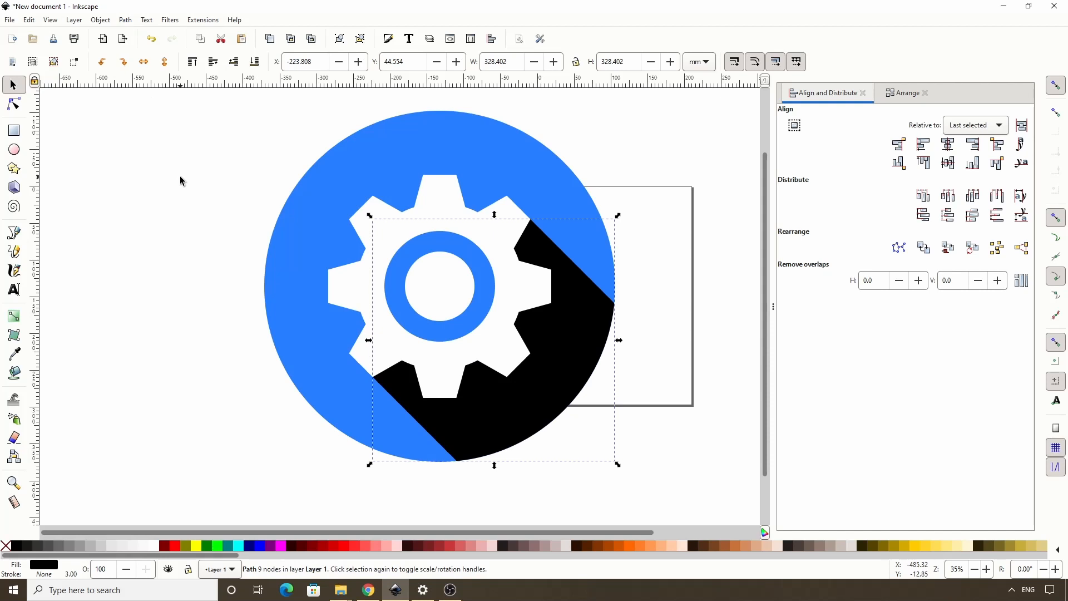
Step: Reduce the black shadow shape's opacity to 25% and deselect it
{"action": "left_click", "coordinate": [108, 568]}
{"action": "key", "text": "BackSpace"}
{"action": "key", "text": "BackSpace"}
{"action": "key", "text": "BackSpace"}
{"action": "type", "text": "79"}
{"action": "key", "text": "Return"}
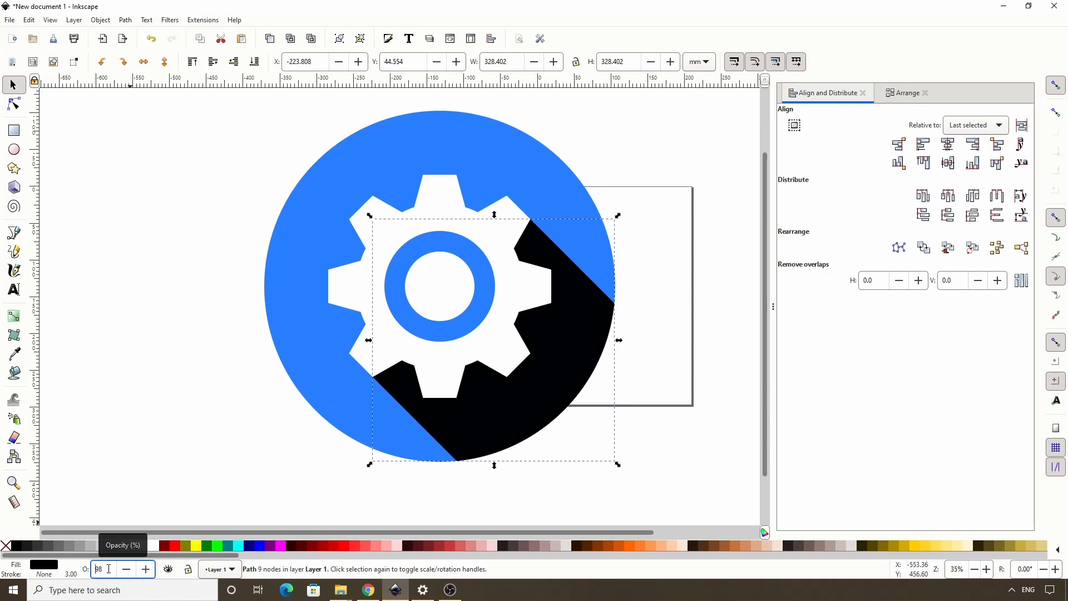
{"action": "scroll", "coordinate": [109, 568], "scroll_direction": "down", "scroll_amount": 9}
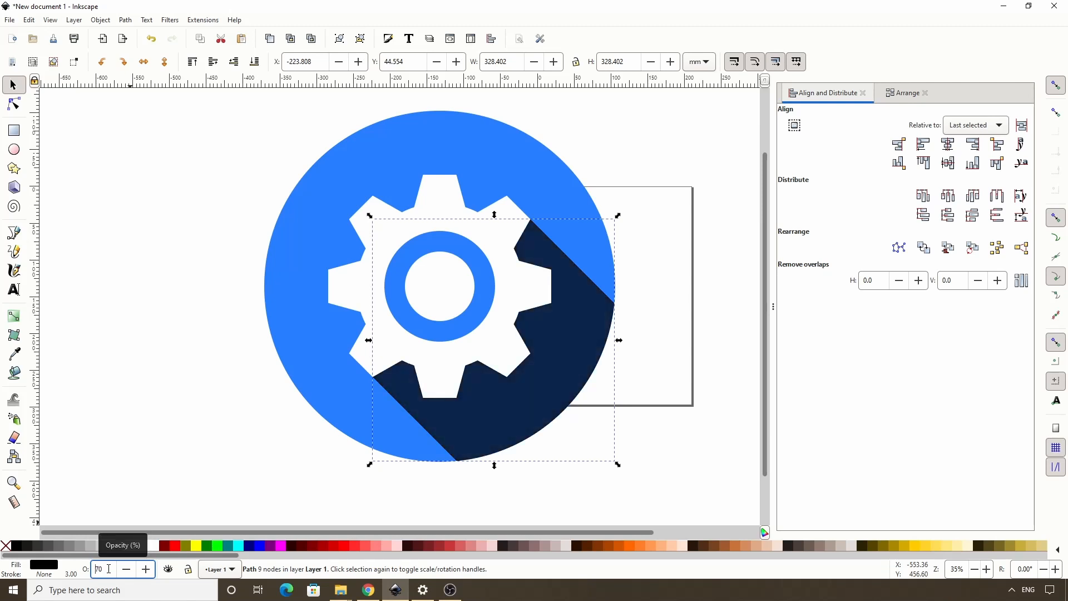
{"action": "scroll", "coordinate": [109, 569], "scroll_direction": "down", "scroll_amount": 9}
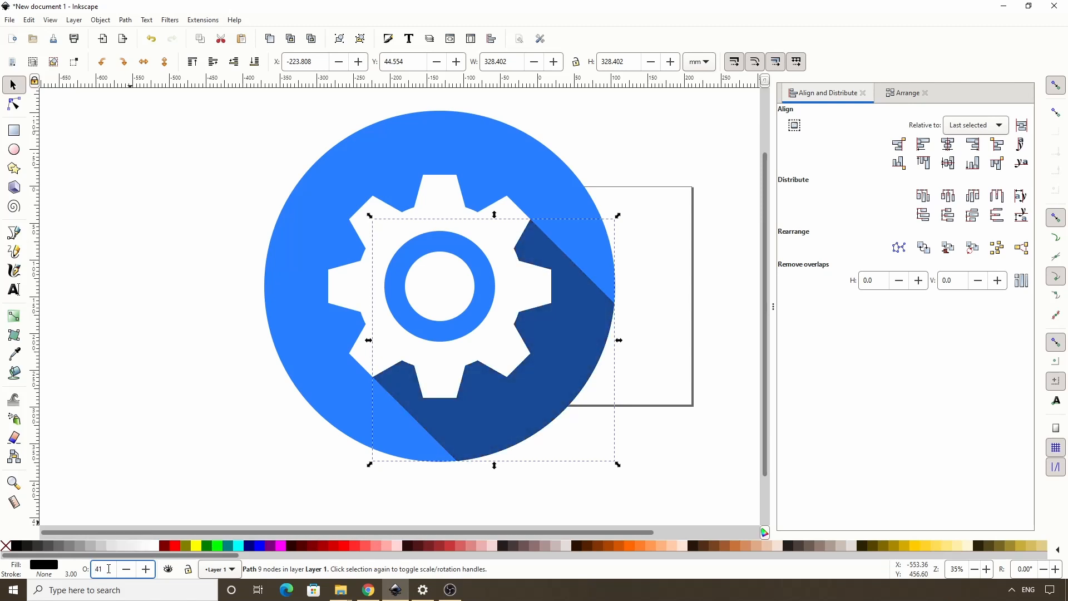
{"action": "scroll", "coordinate": [109, 568], "scroll_direction": "down", "scroll_amount": 16}
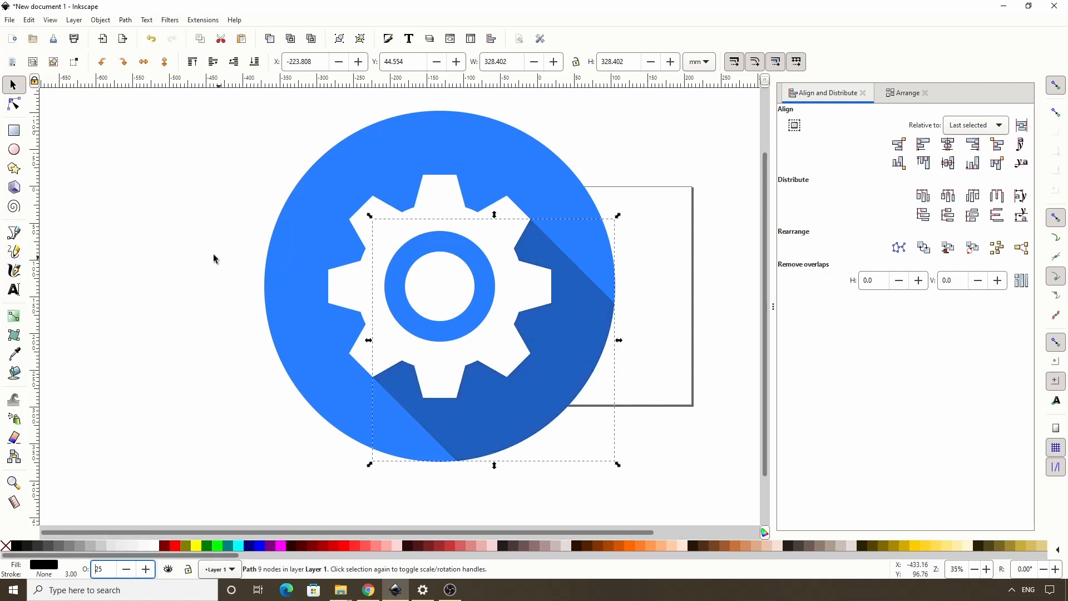
{"action": "left_click", "coordinate": [204, 240]}
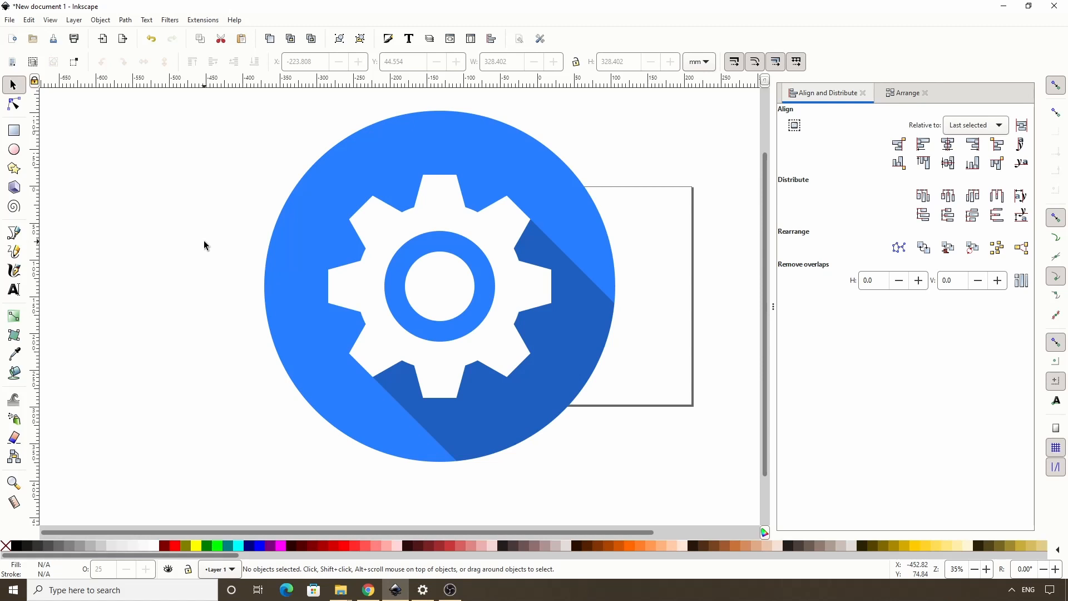
Step: Bring up the polar coordinates arrangement options
{"action": "left_click", "coordinate": [904, 93]}
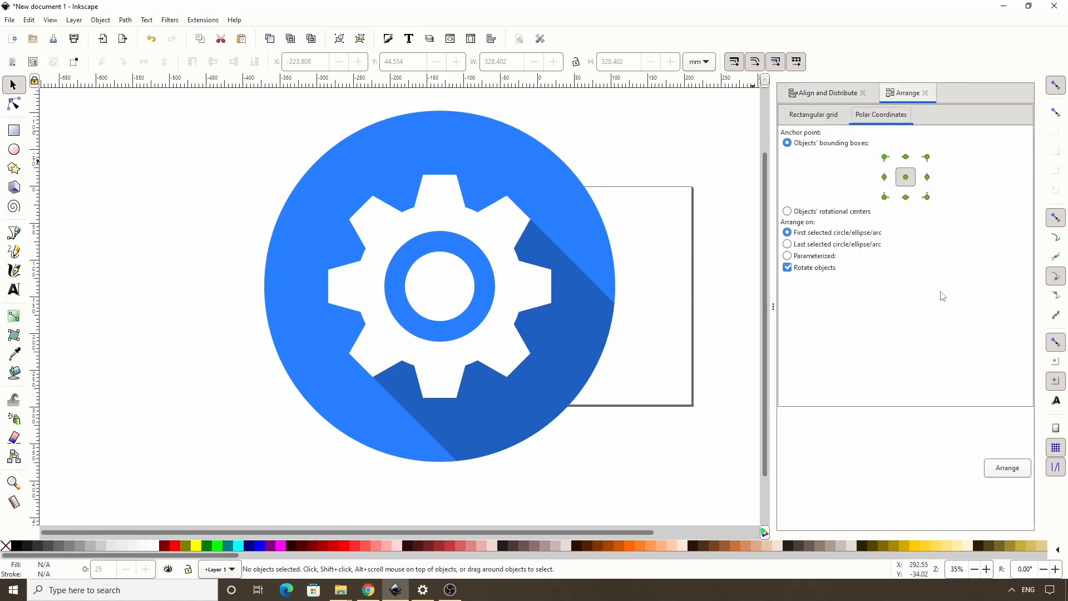